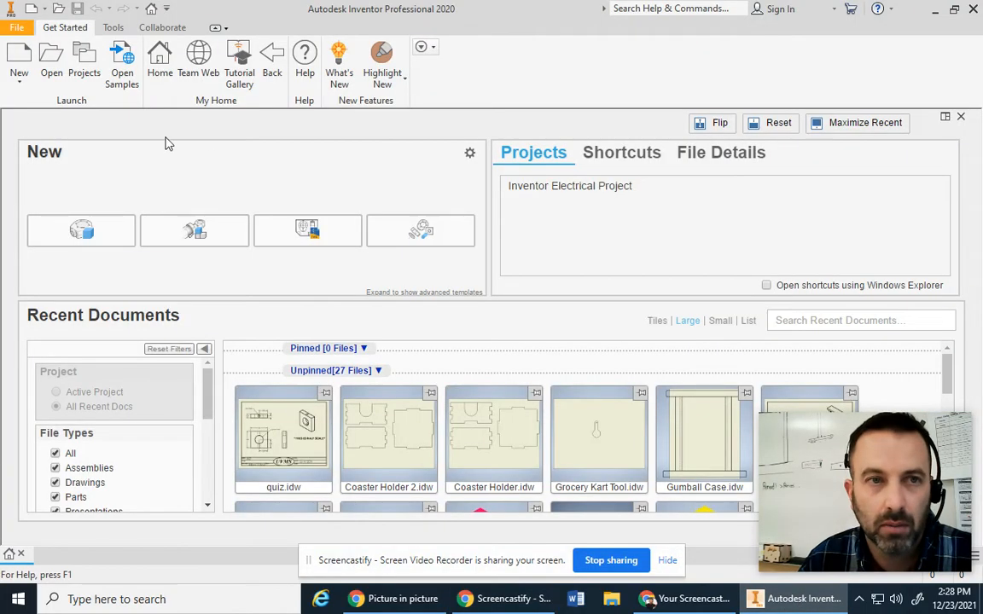
- Create a new part file from the Standard.ipt template
{"action": "left_click", "coordinate": [15, 28]}
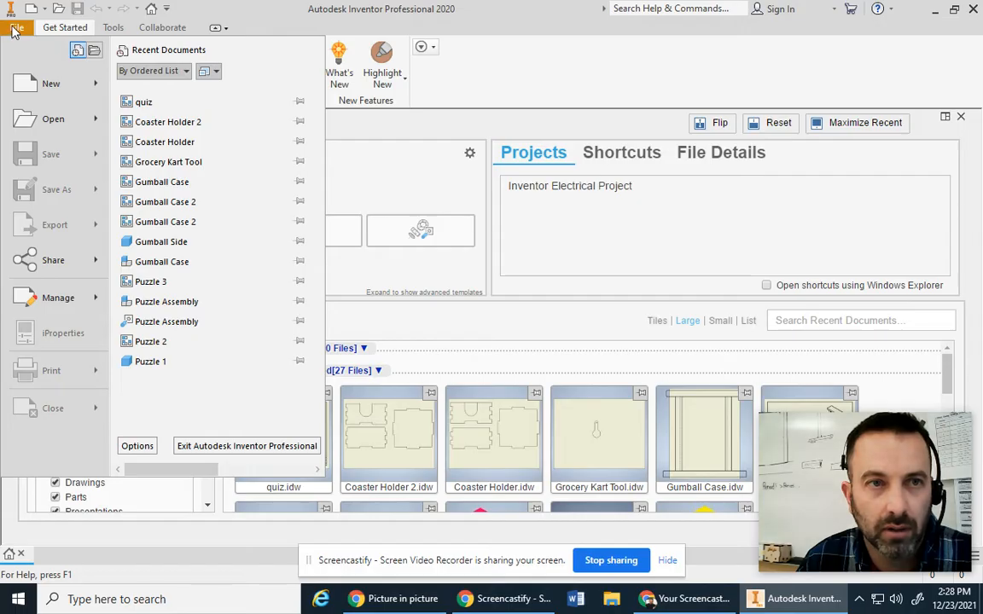
{"action": "mouse_move", "coordinate": [45, 91]}
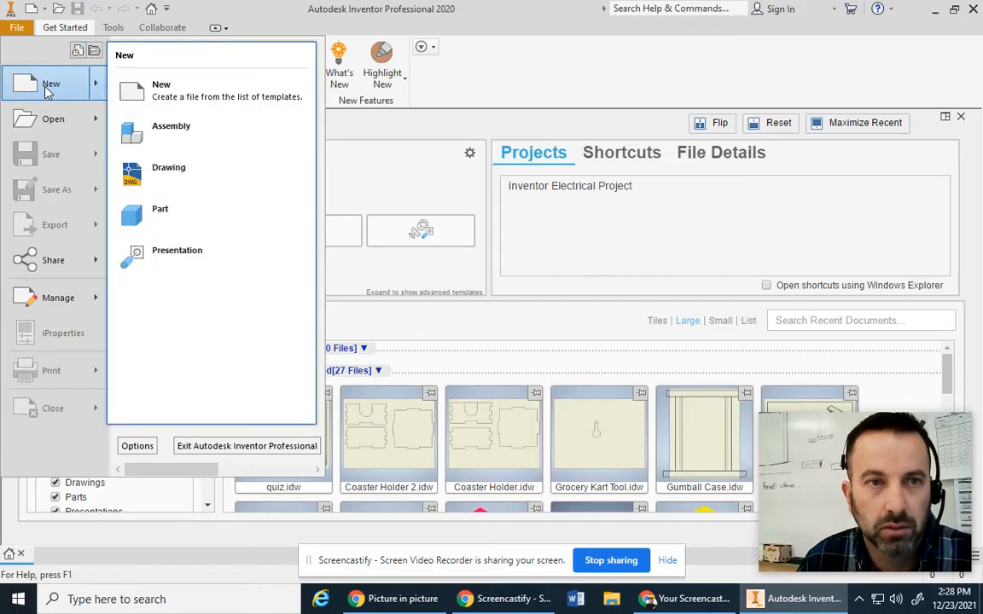
{"action": "key", "text": "Escape"}
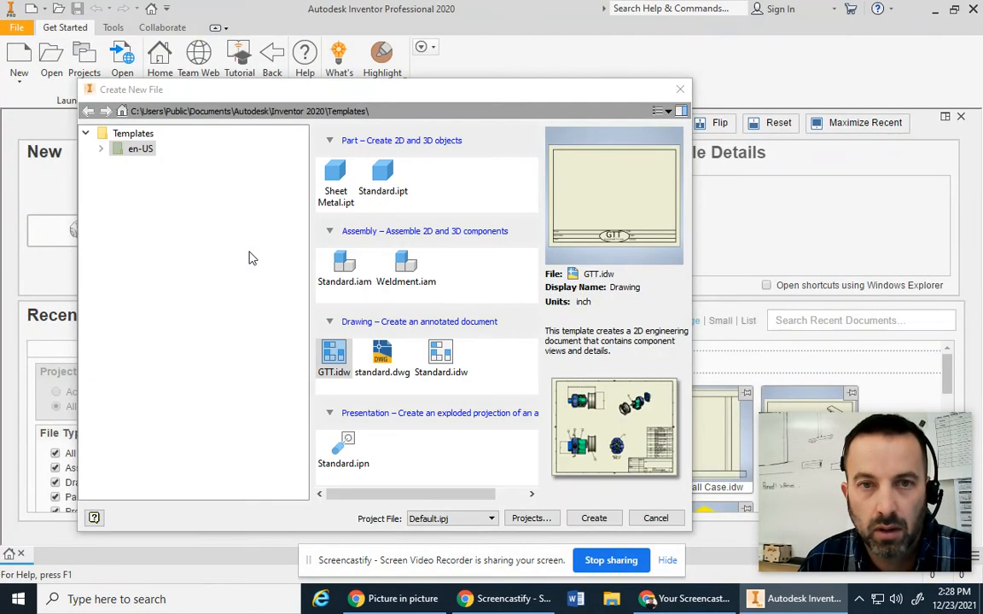
{"action": "double_click", "coordinate": [384, 187]}
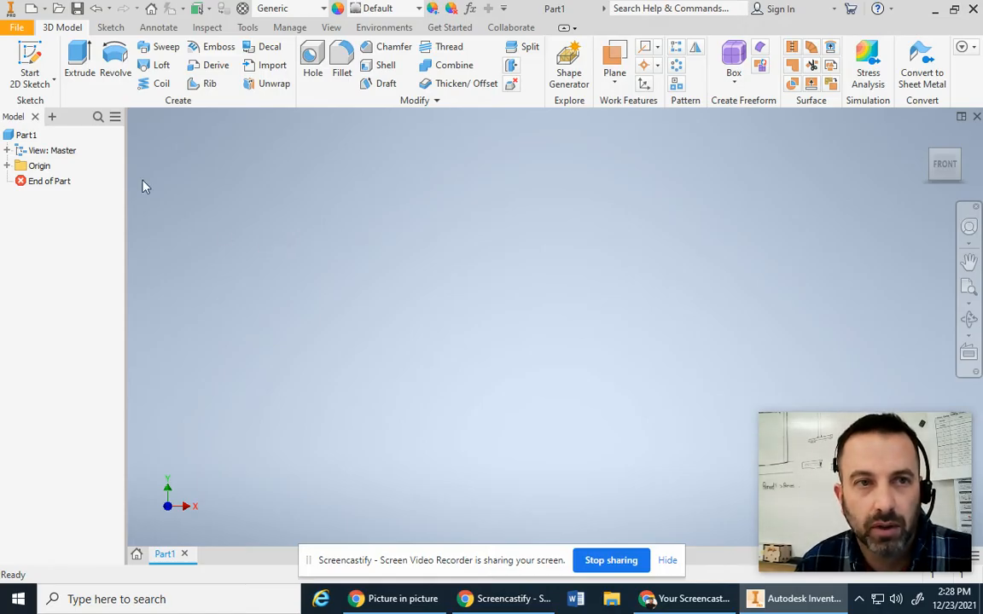
- Start a 2D sketch on the front XY plane and draw a rectangle about 1.04 by 0.81 in around the origin
{"action": "left_click", "coordinate": [31, 83]}
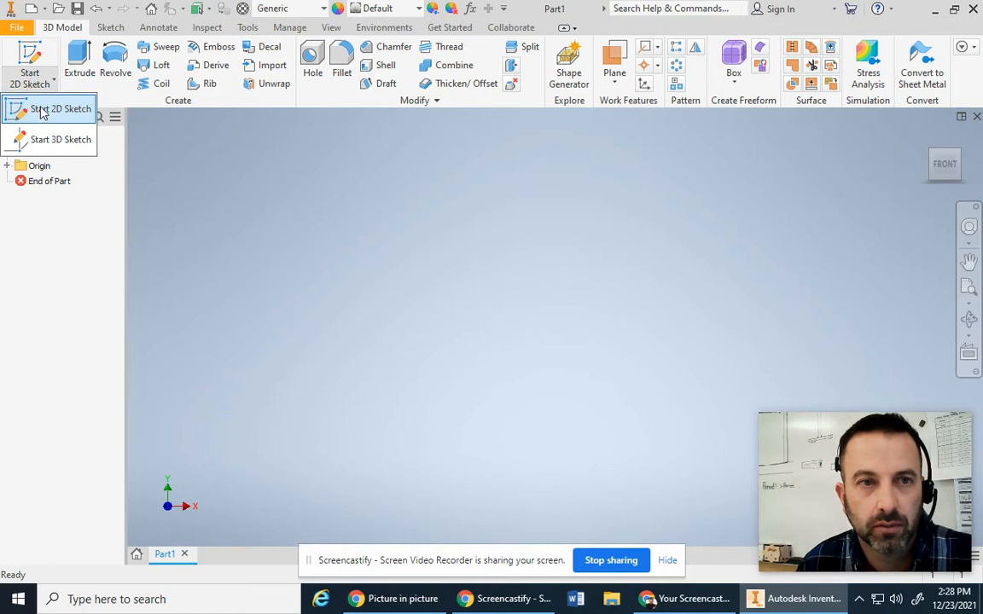
{"action": "left_click", "coordinate": [41, 110]}
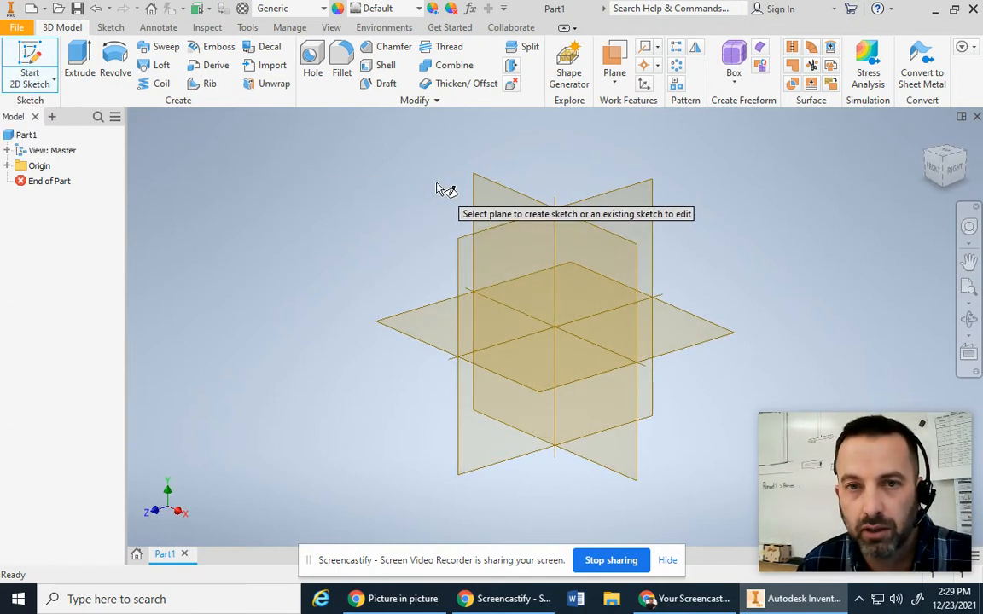
{"action": "left_click", "coordinate": [494, 203]}
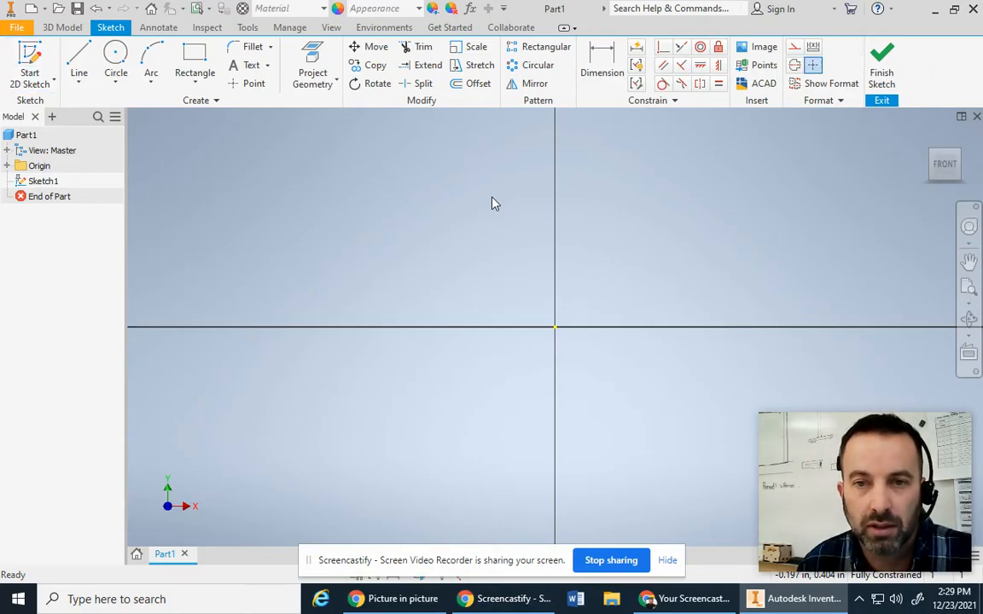
{"action": "left_click", "coordinate": [198, 58]}
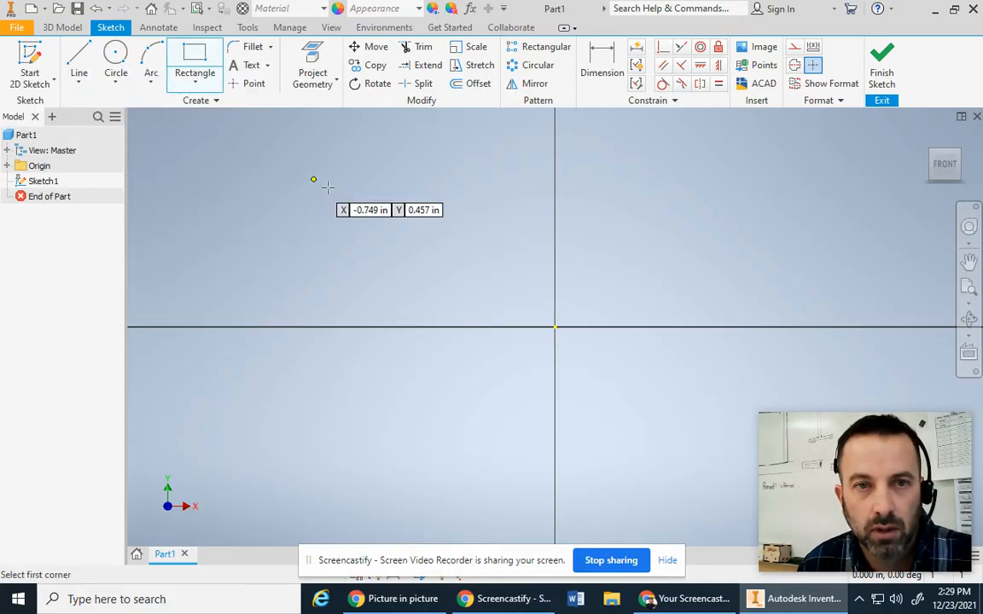
{"action": "left_click", "coordinate": [384, 187]}
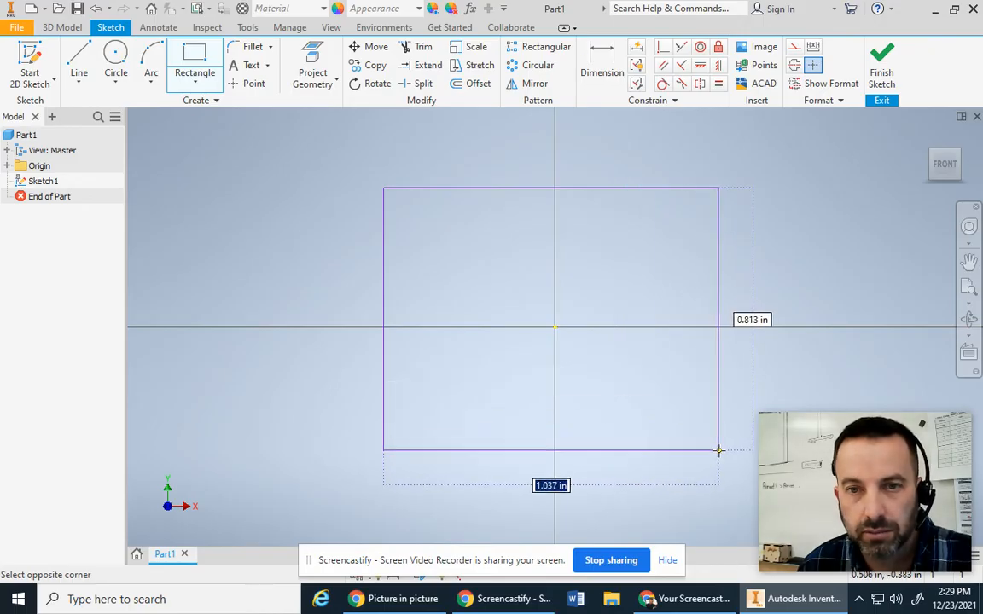
{"action": "left_click", "coordinate": [718, 451]}
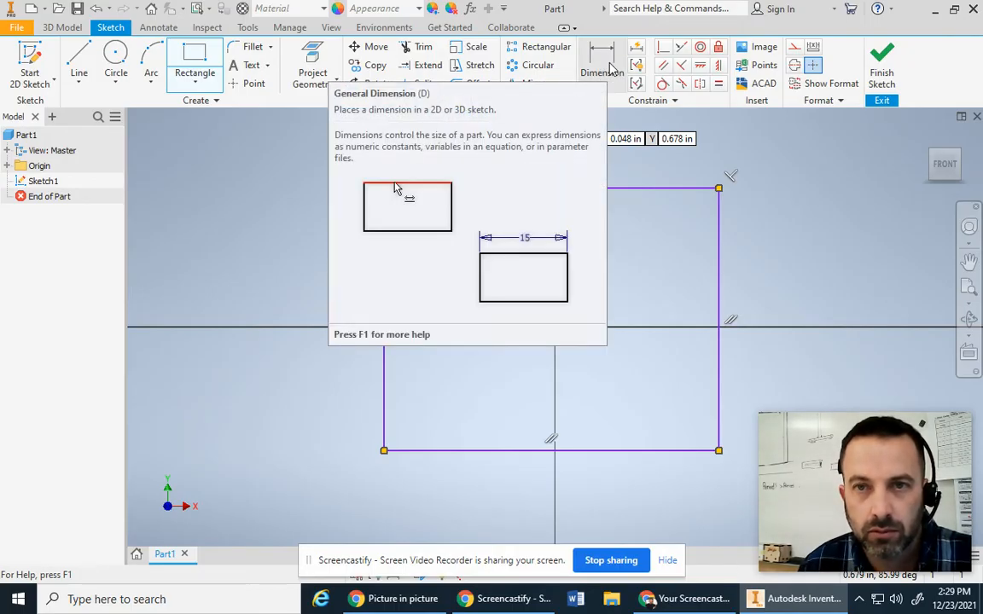
- Dimension the rectangle's upper horizontal edge and set its width to 4.5 in
{"action": "left_click", "coordinate": [602, 70]}
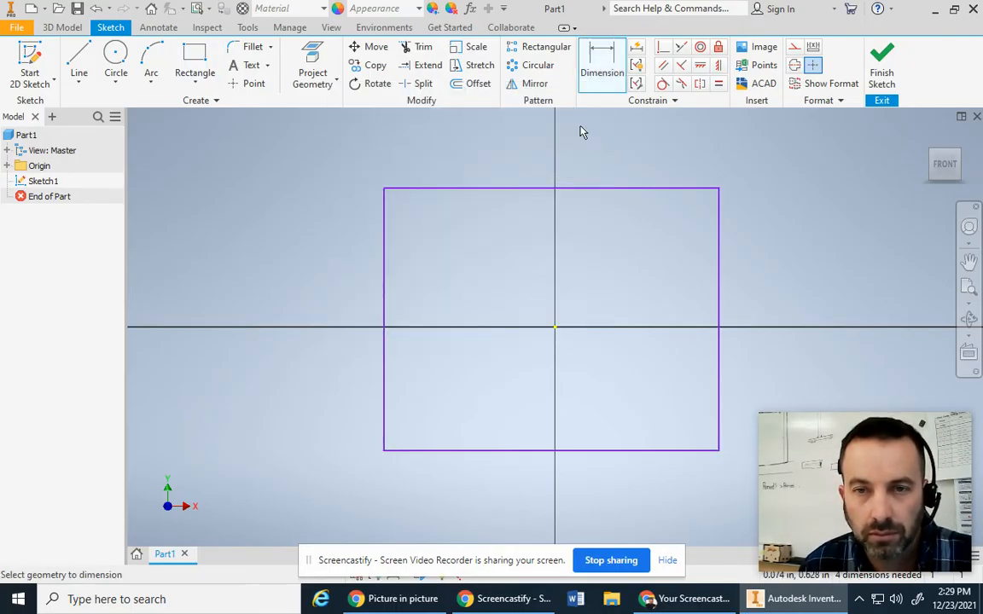
{"action": "left_click", "coordinate": [593, 192]}
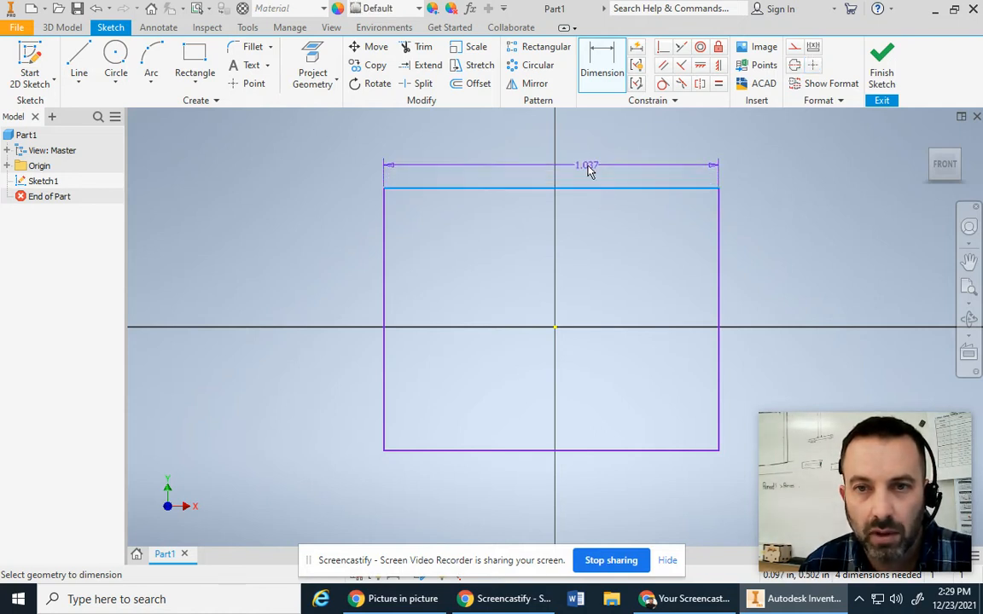
{"action": "left_click", "coordinate": [581, 161]}
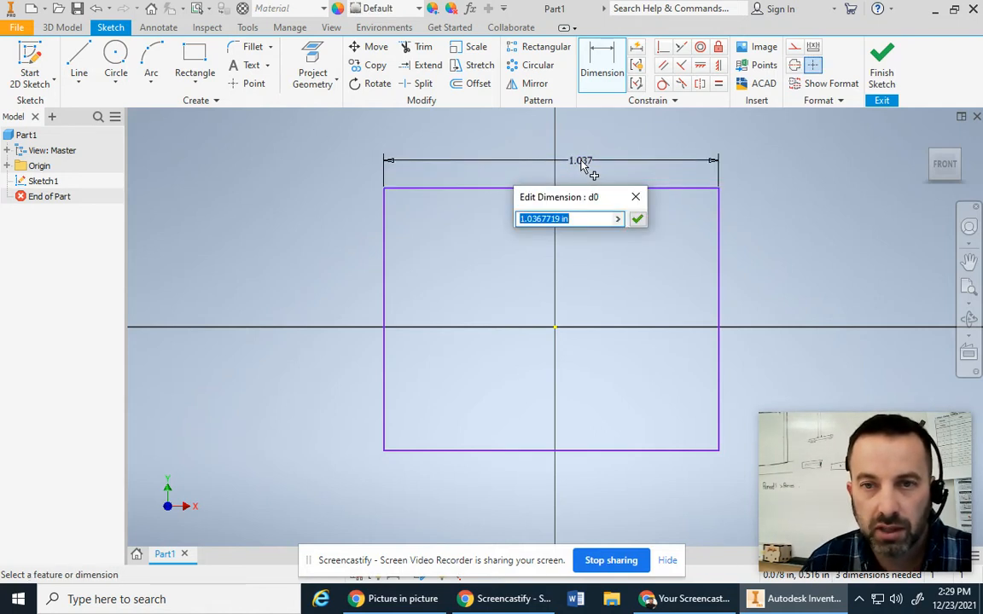
{"action": "type", "text": "4"}
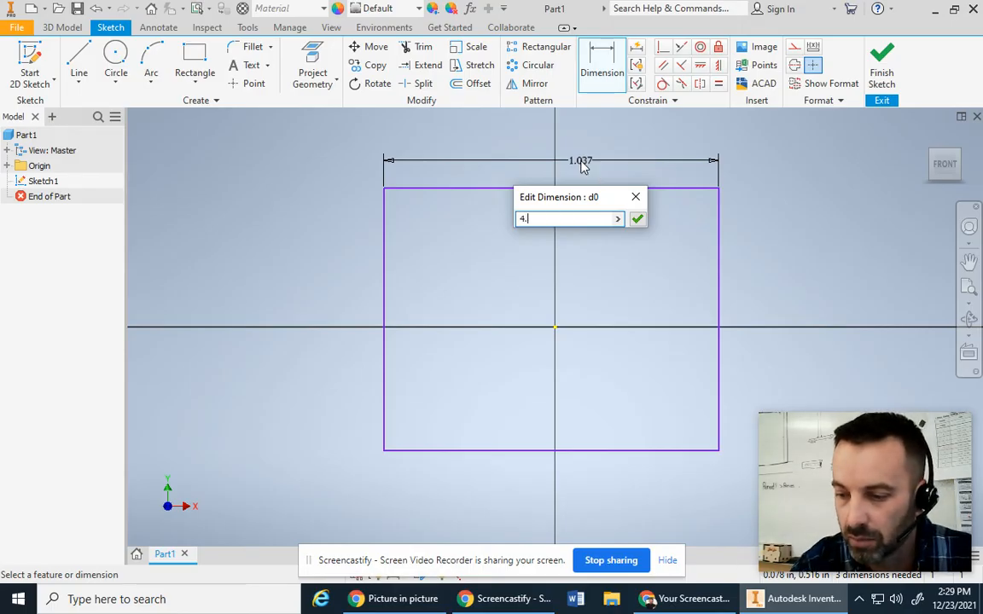
{"action": "type", "text": ".5"}
{"action": "key", "text": "Return"}
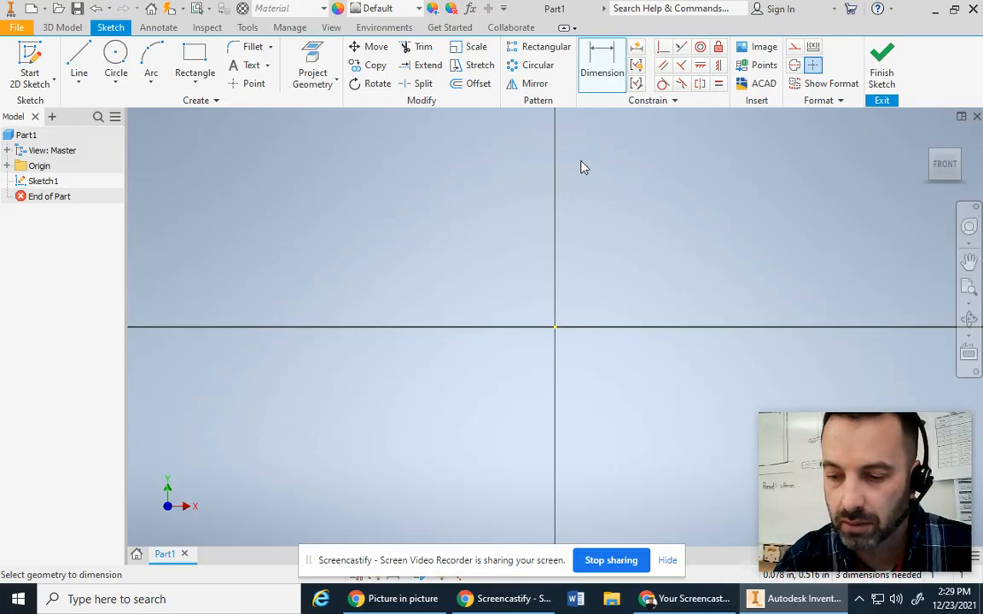
{"action": "key", "text": "Home"}
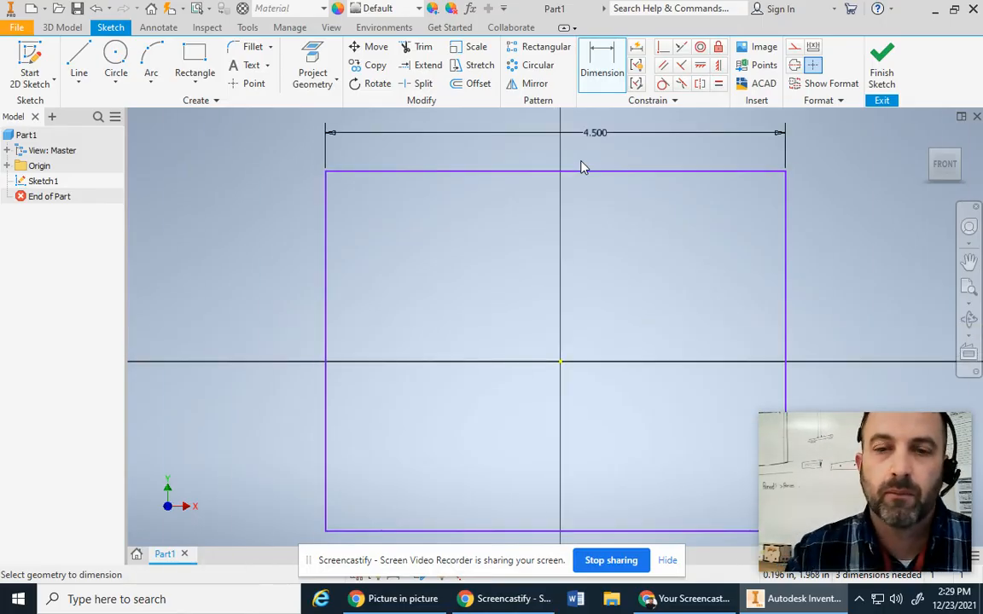
- Dimension the rectangle's left vertical edge and set its height to 4.5 in
{"action": "left_click", "coordinate": [326, 325]}
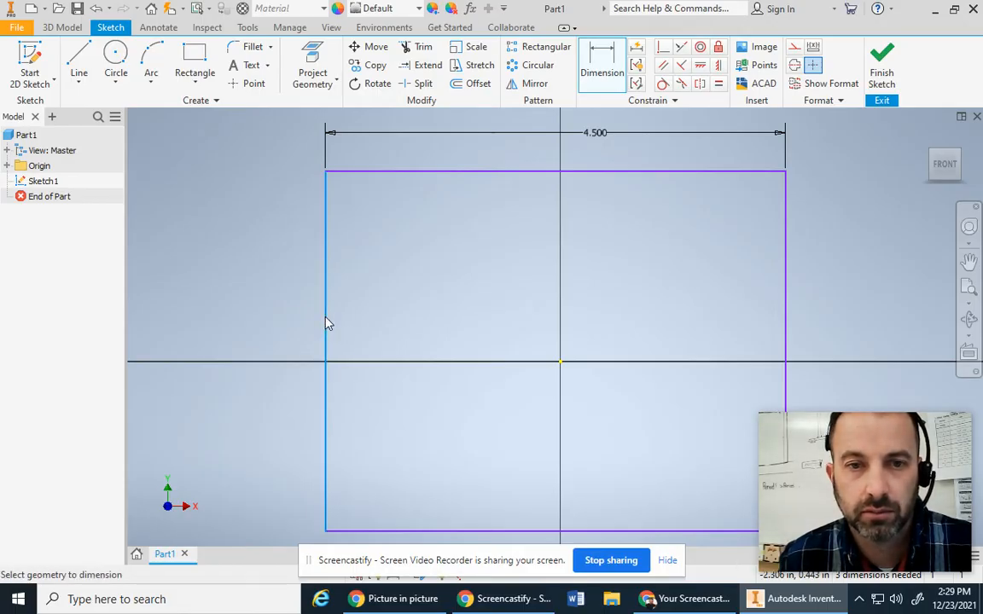
{"action": "left_click", "coordinate": [289, 350]}
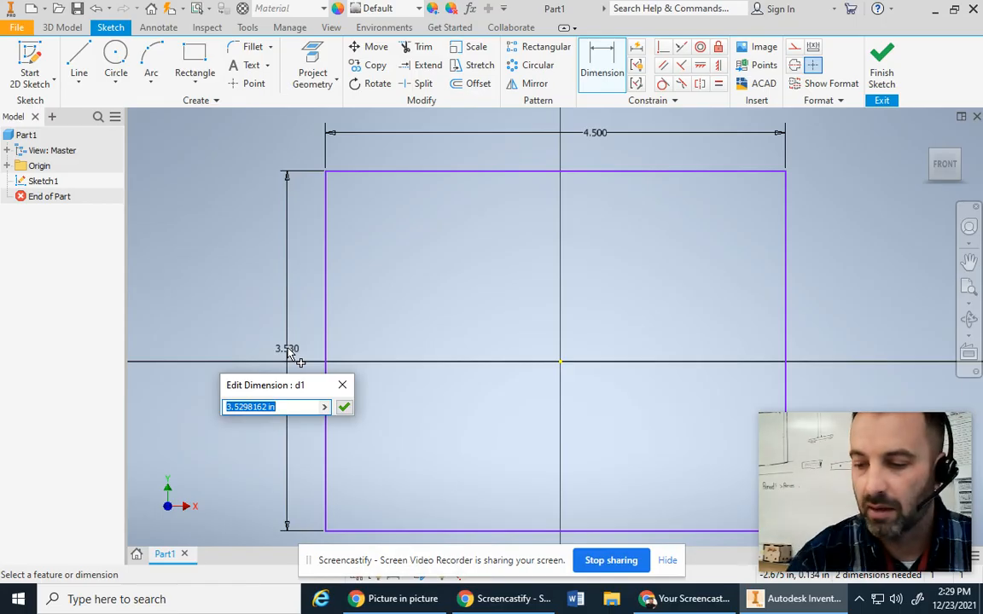
{"action": "type", "text": "4.5"}
{"action": "key", "text": "Return"}
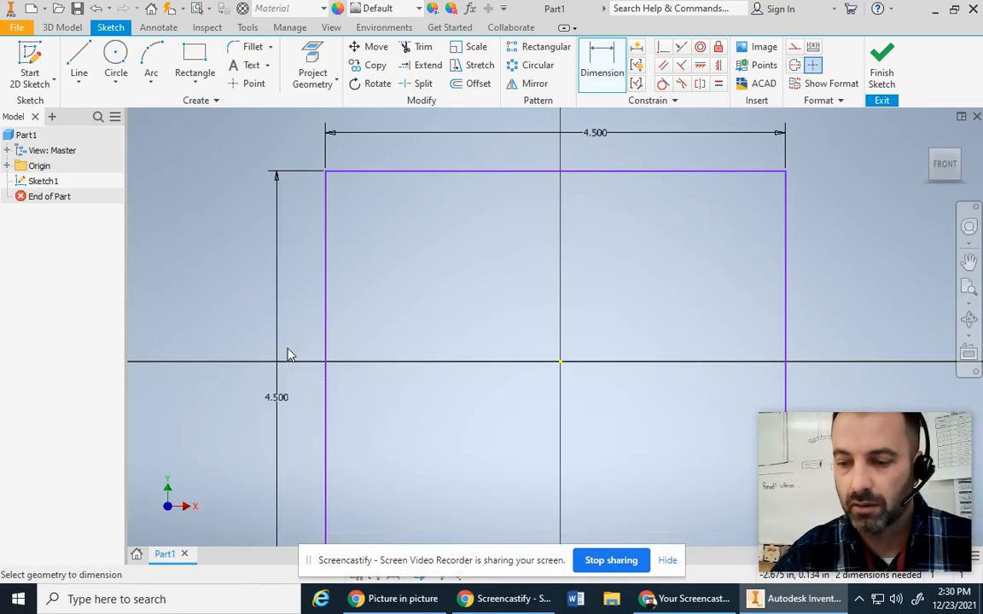
{"action": "key", "text": "Home"}
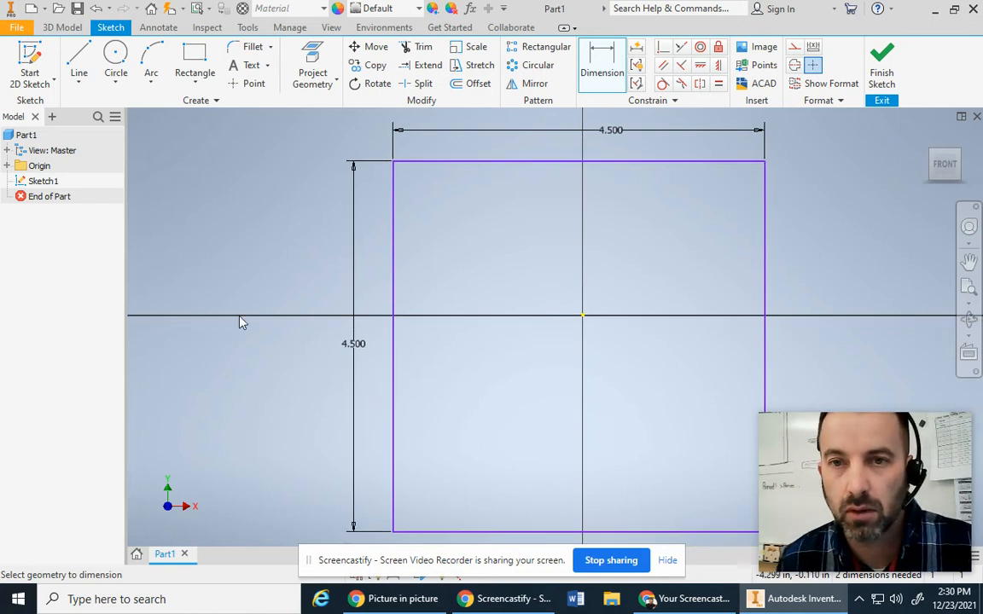
- Finish the sketch and extrude the square profile 1.5 in toward the front
{"action": "left_click", "coordinate": [882, 78]}
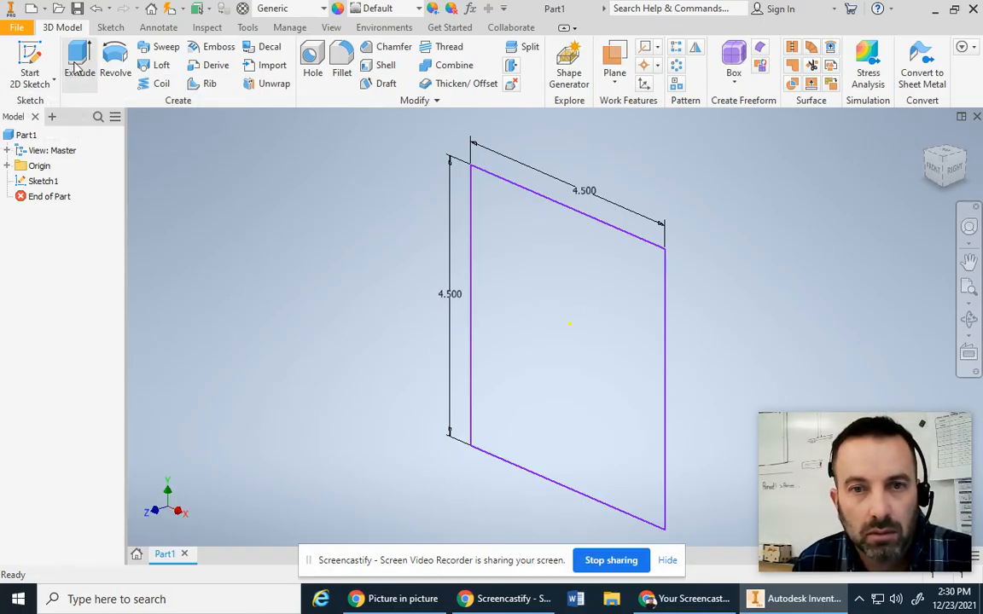
{"action": "left_click", "coordinate": [76, 67]}
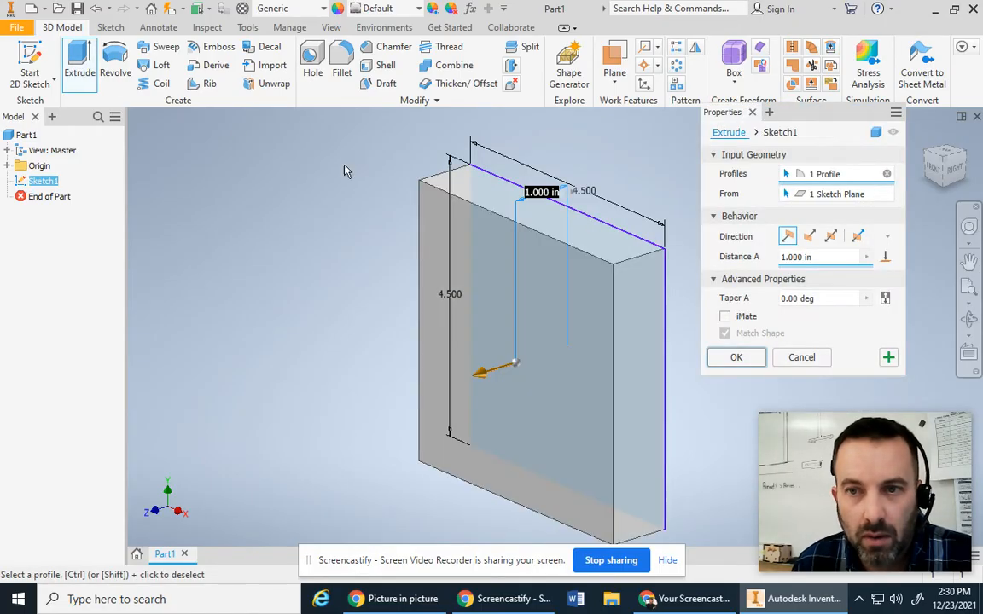
{"action": "left_click_drag", "start_coordinate": [830, 114], "coordinate": [274, 130]}
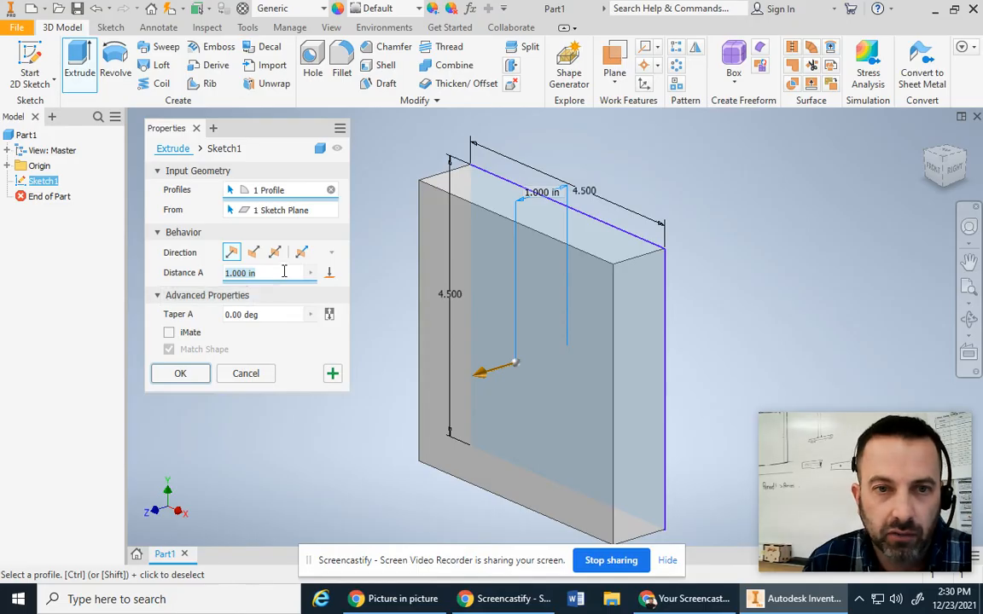
{"action": "type", "text": "1."}
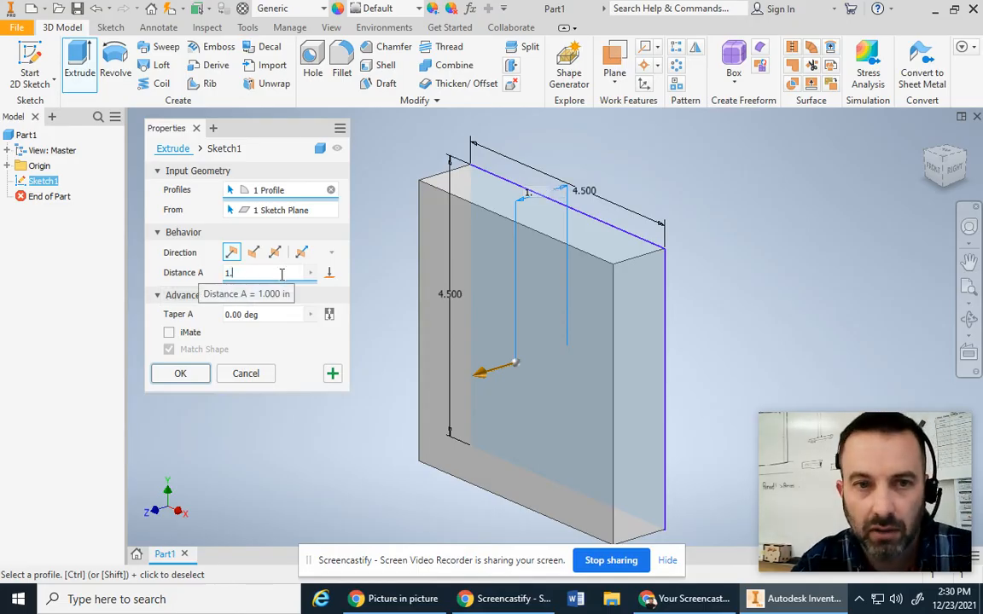
{"action": "type", "text": "5"}
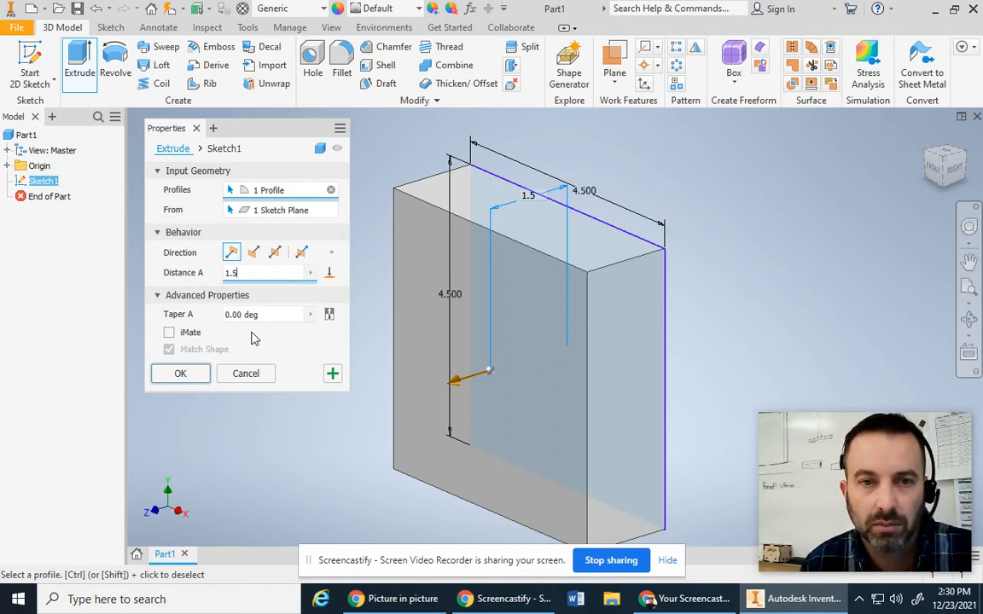
{"action": "left_click", "coordinate": [179, 373]}
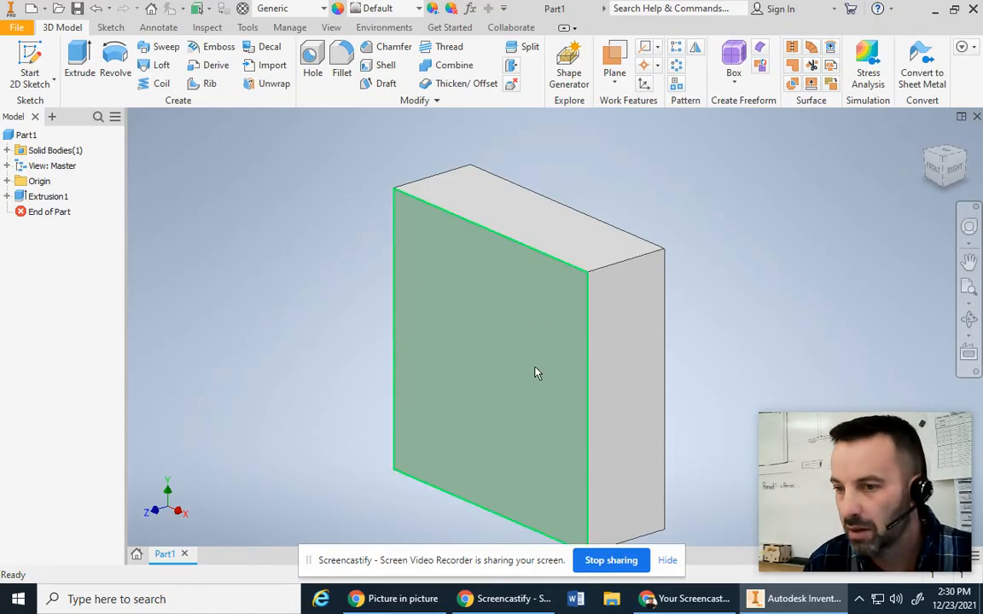
- Start a sketch on the block's top face and place two points on its long front edge, about 0.95 and 3.38 in from the left end
{"action": "mouse_move", "coordinate": [536, 373]}
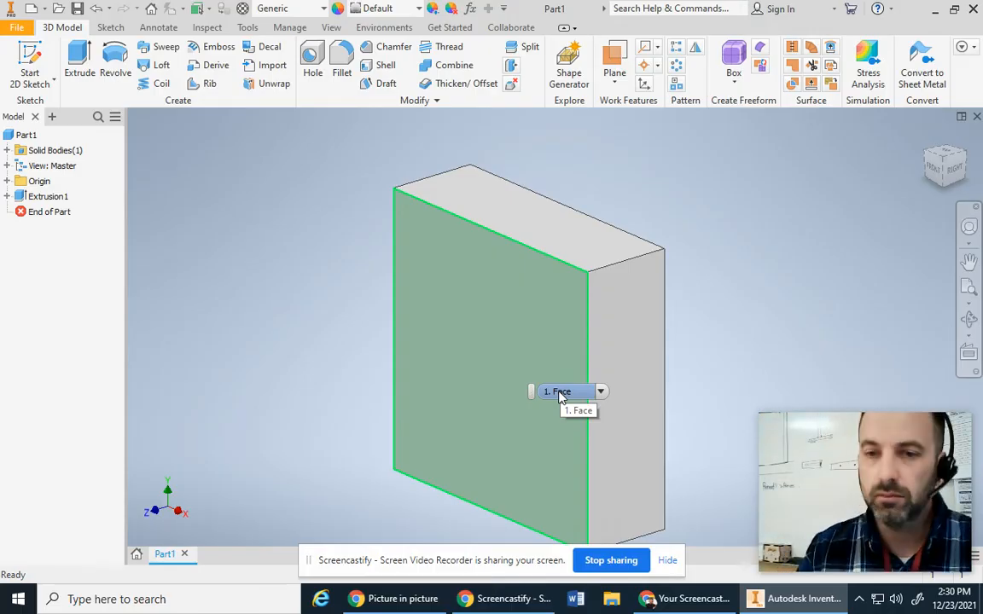
{"action": "right_click", "coordinate": [504, 211]}
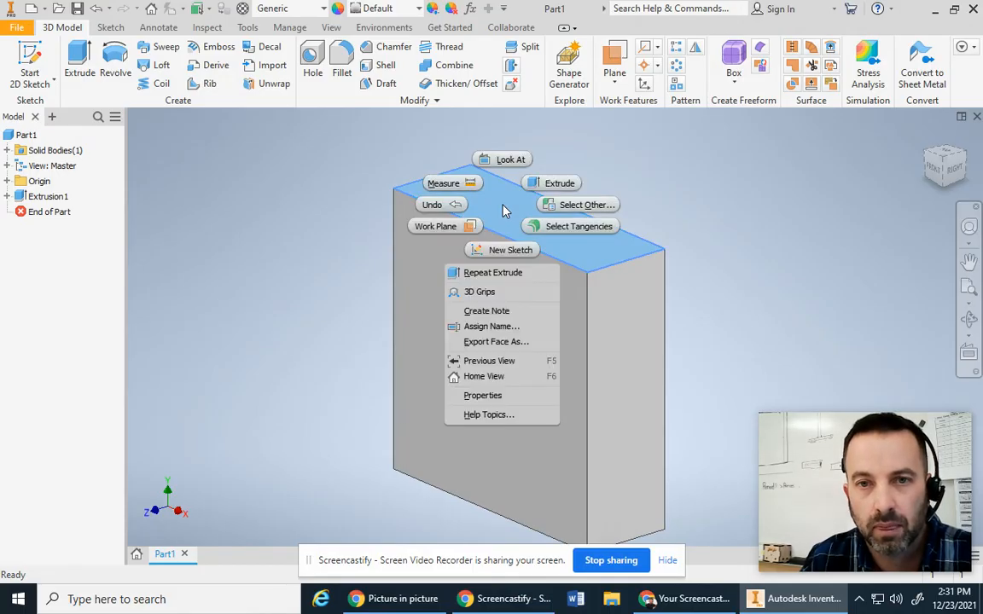
{"action": "left_click", "coordinate": [511, 250]}
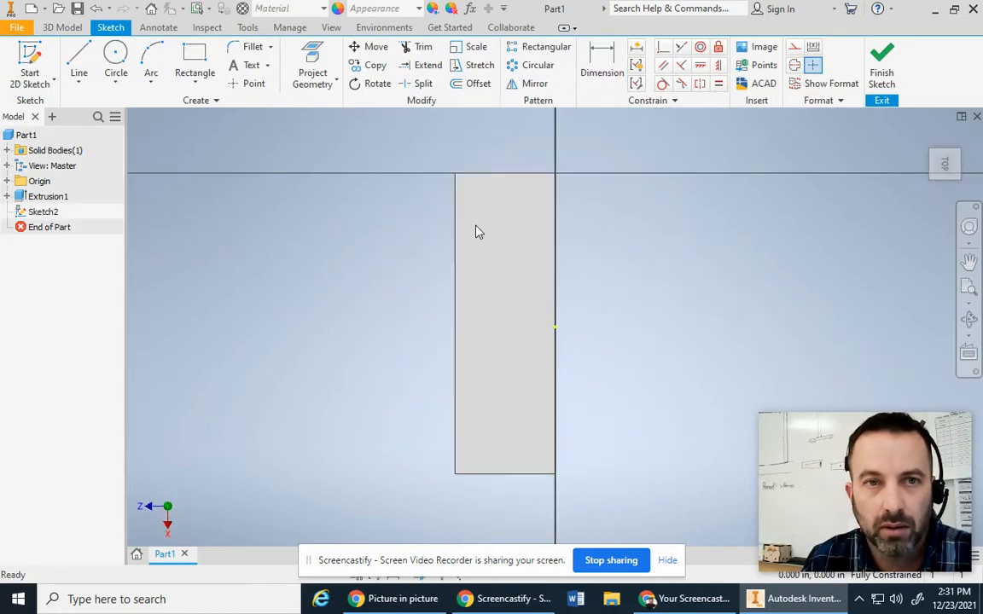
{"action": "left_click", "coordinate": [251, 82]}
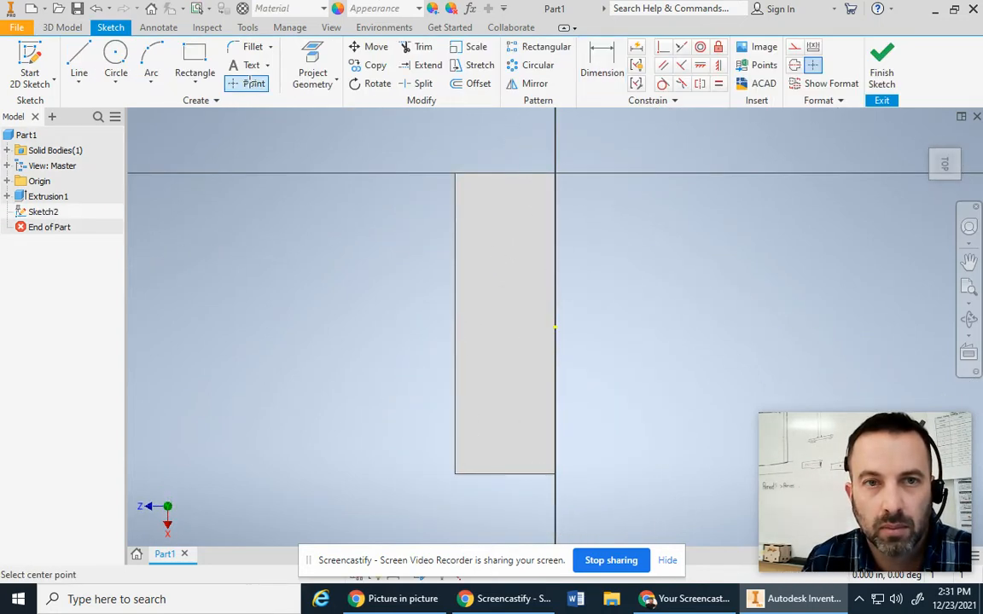
{"action": "left_click", "coordinate": [455, 236]}
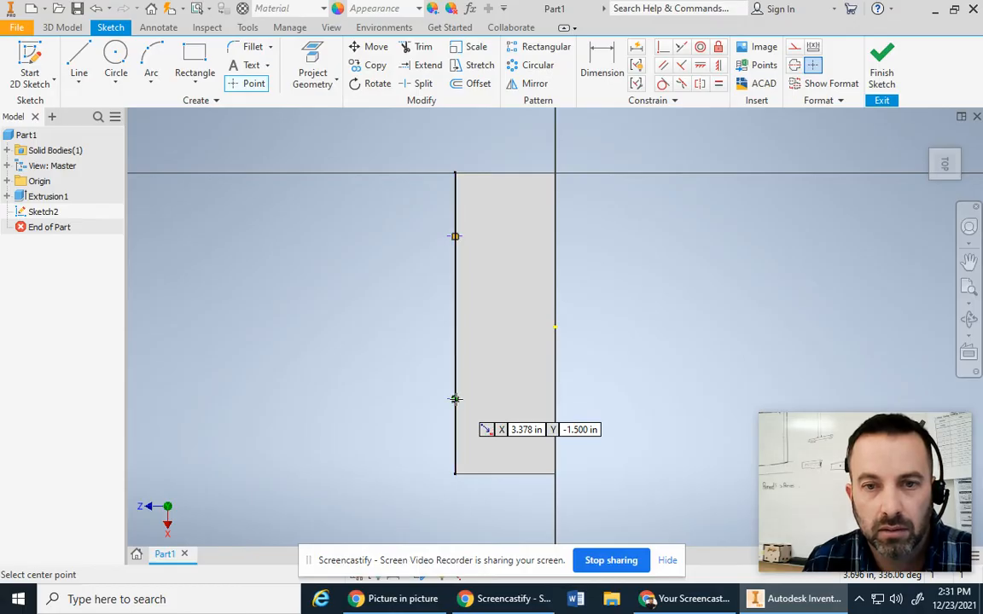
{"action": "scroll", "coordinate": [428, 373], "scroll_direction": "down", "scroll_amount": 2}
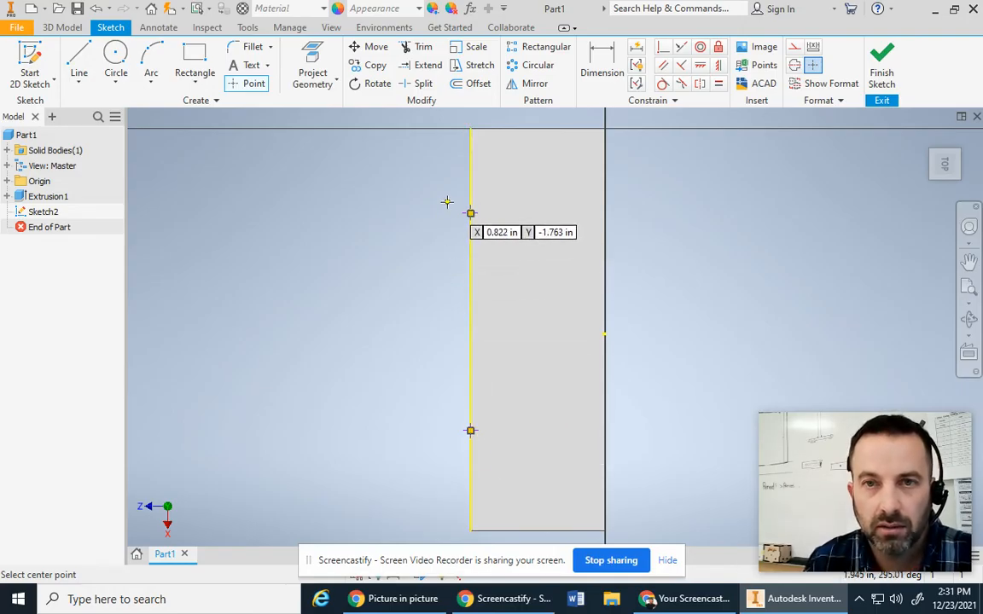
{"action": "key", "text": "Escape"}
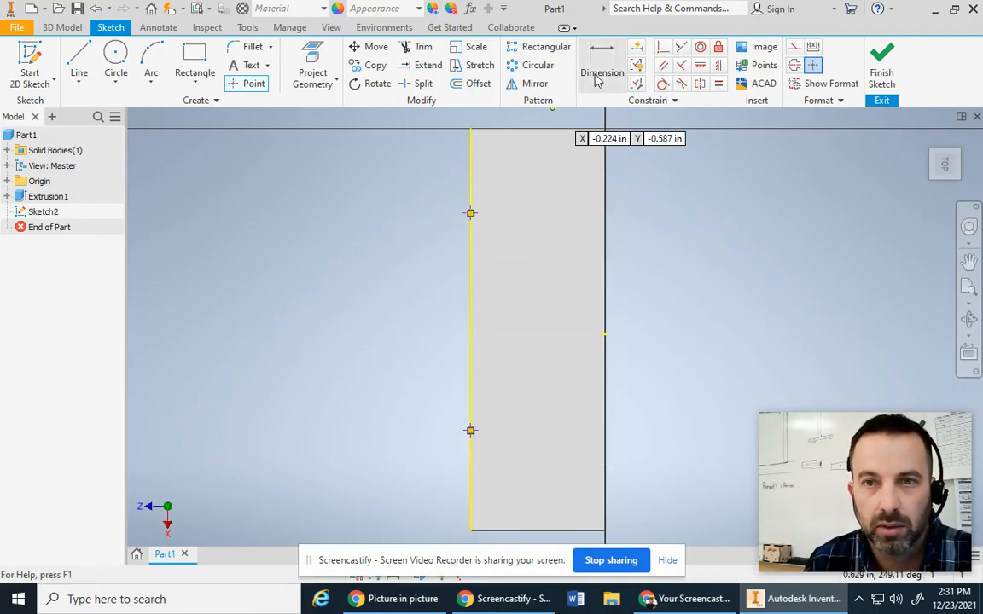
- Dimension the first point on the top face's front edge 1.5 in from the block's left end
{"action": "left_click", "coordinate": [604, 68]}
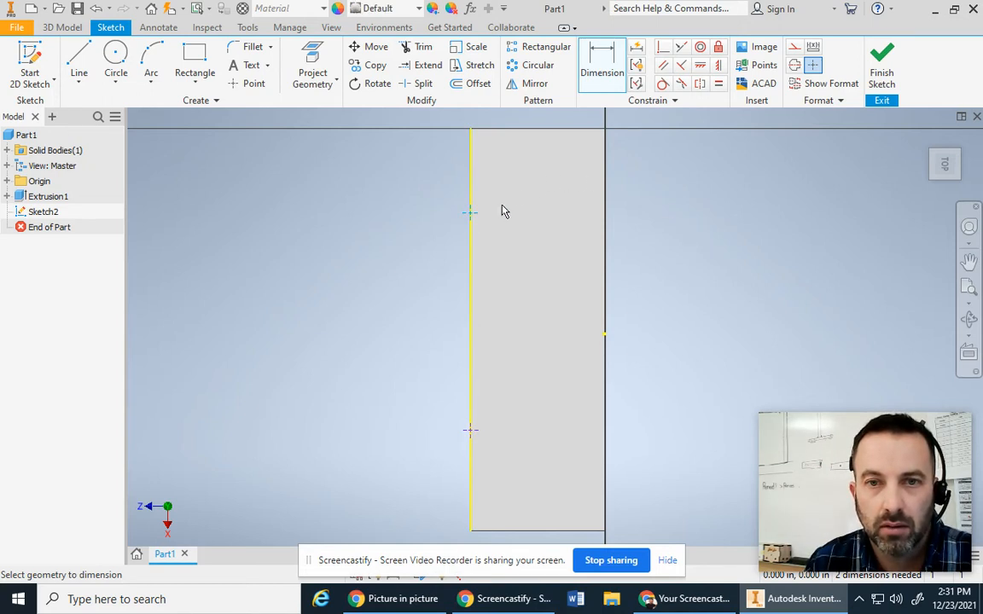
{"action": "left_click", "coordinate": [538, 131]}
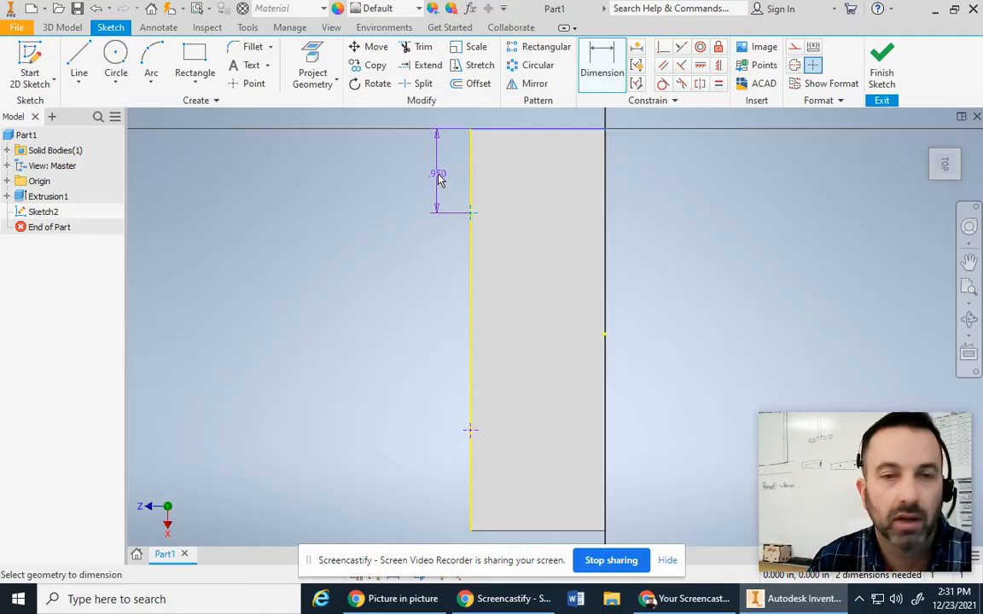
{"action": "left_click", "coordinate": [445, 167]}
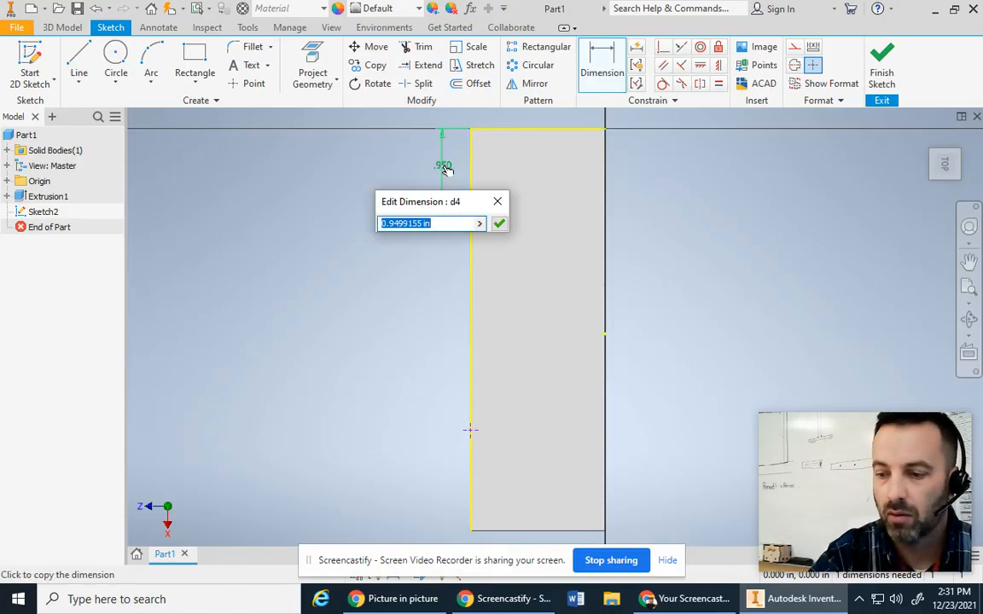
{"action": "type", "text": "1.5"}
{"action": "key", "text": "Return"}
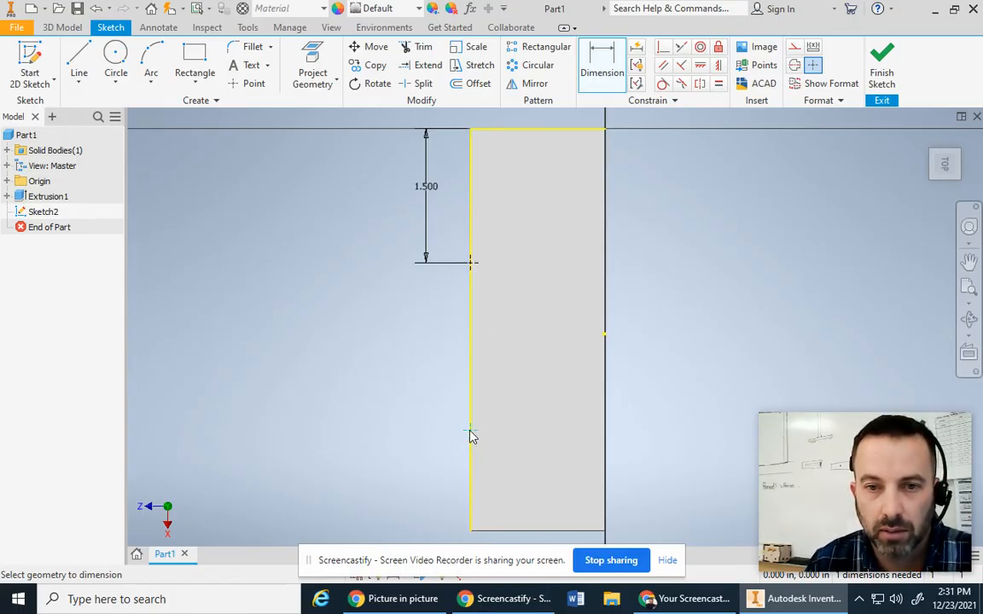
- Dimension the second point on the top face's front edge 1.5 in from the block's right end
{"action": "left_click", "coordinate": [526, 531]}
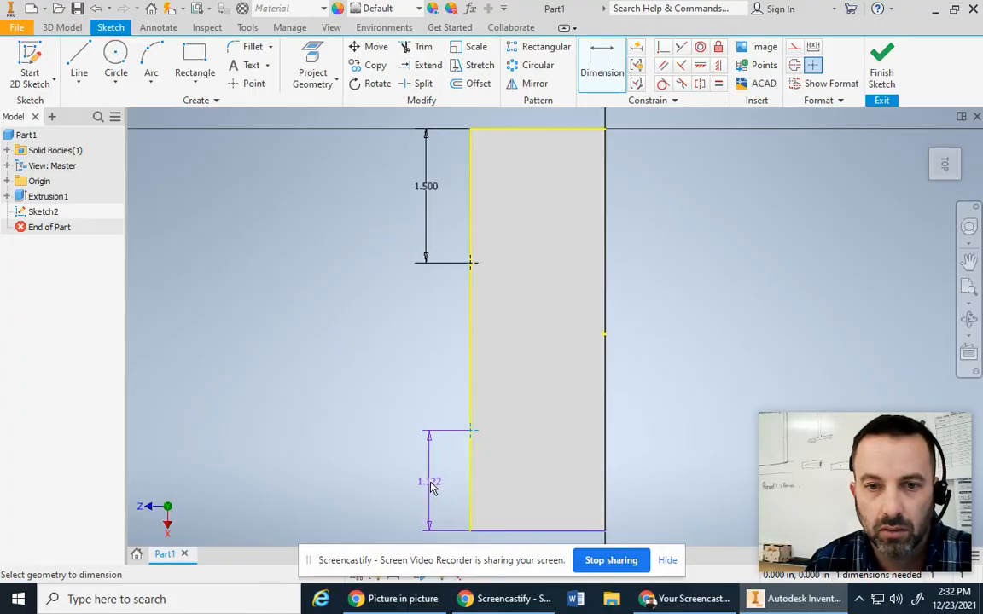
{"action": "left_click", "coordinate": [432, 486]}
{"action": "type", "text": "1.5"}
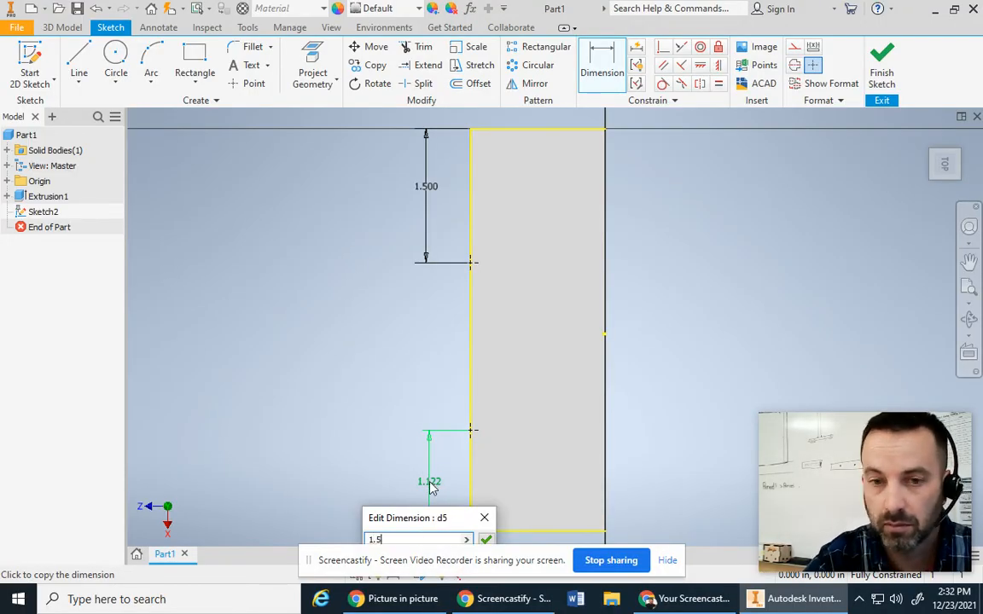
{"action": "key", "text": "Return"}
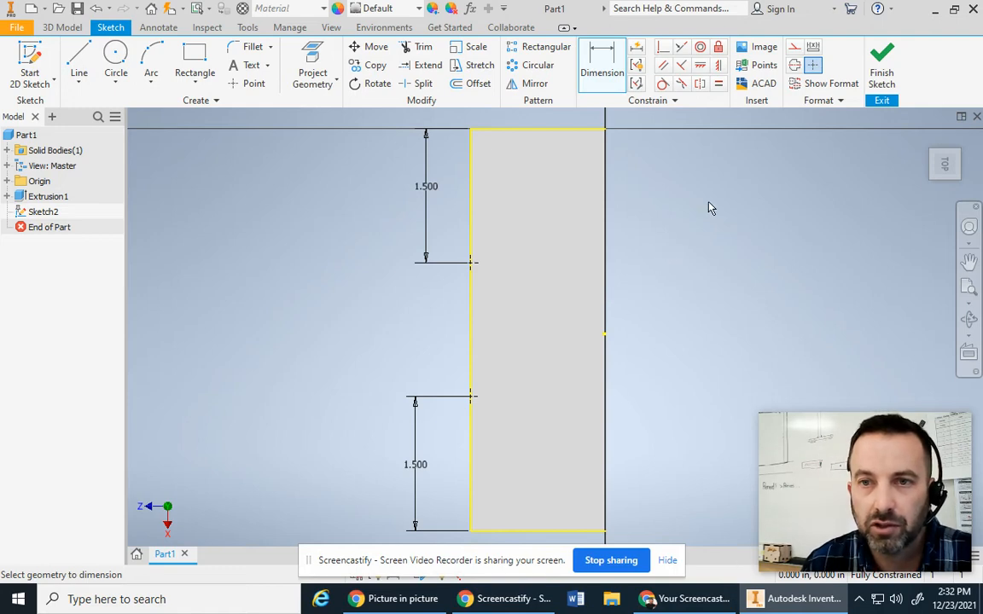
{"action": "left_click", "coordinate": [951, 138]}
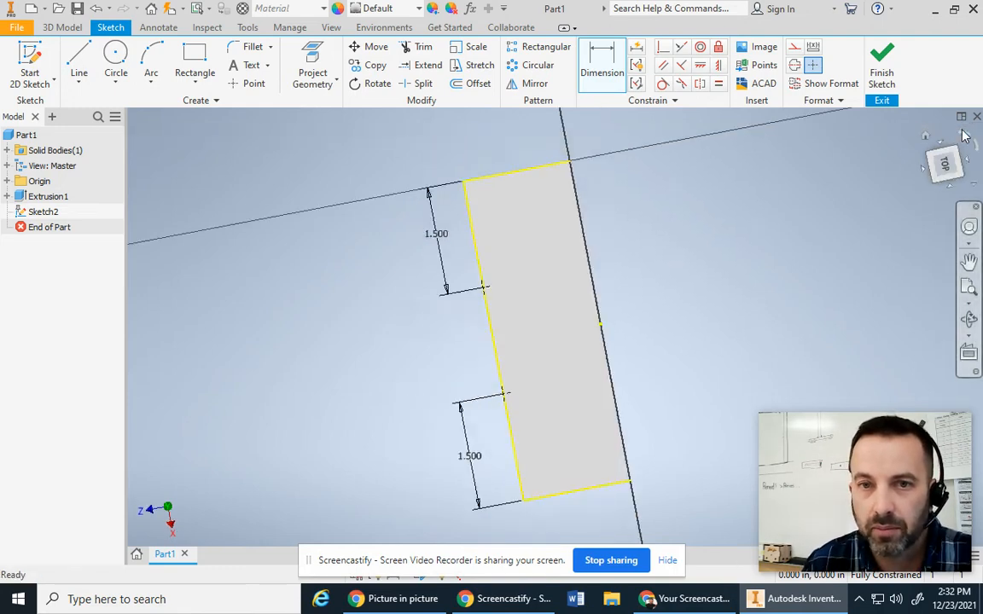
{"action": "scroll", "coordinate": [755, 282], "scroll_direction": "up", "scroll_amount": 10}
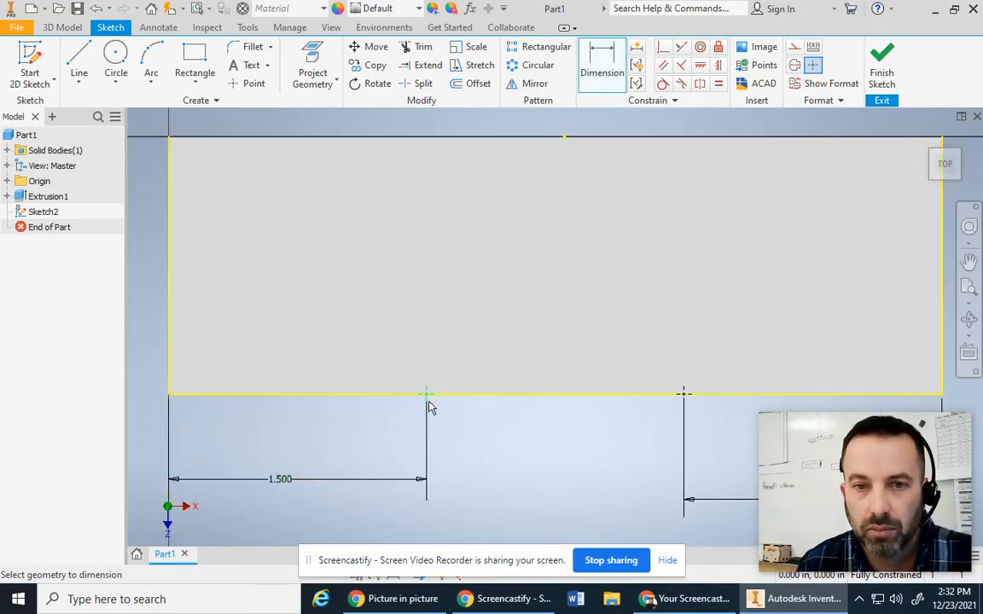
{"action": "mouse_move", "coordinate": [951, 166]}
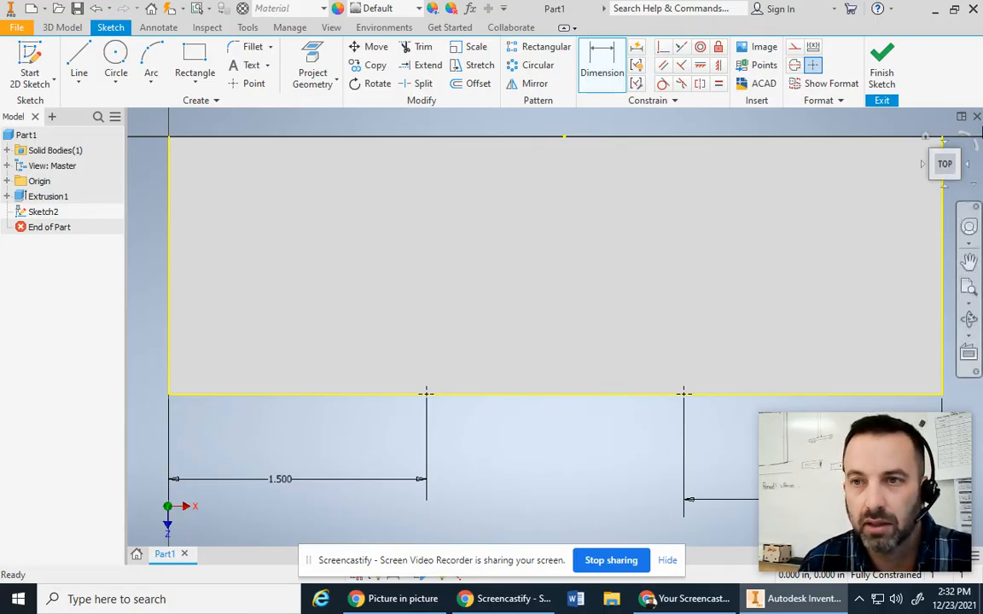
{"action": "left_click", "coordinate": [977, 146]}
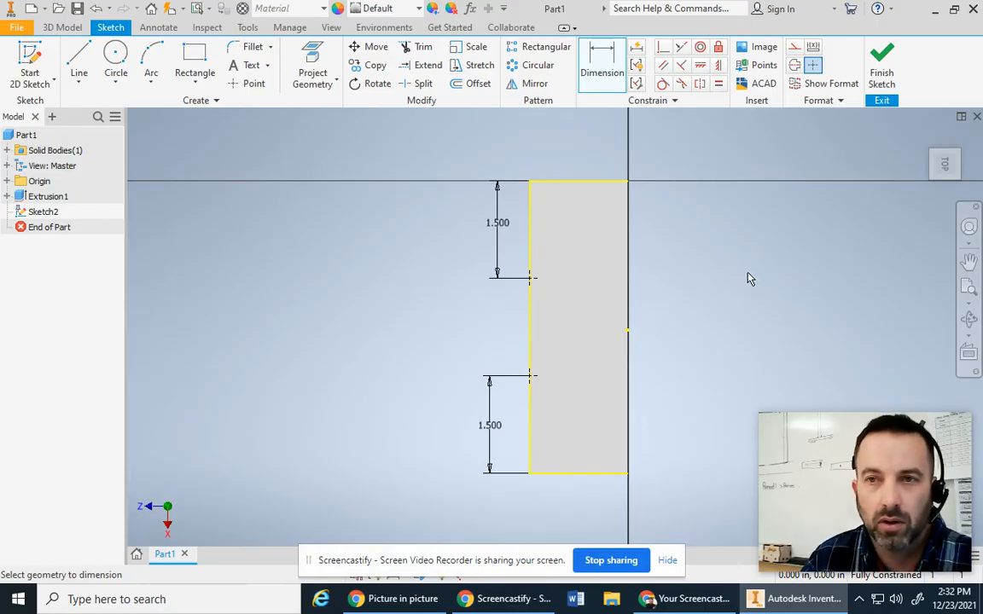
- Finish the top-face sketch and cut simple through-all holes of 0.125 in diameter at its two points
{"action": "left_click", "coordinate": [884, 72]}
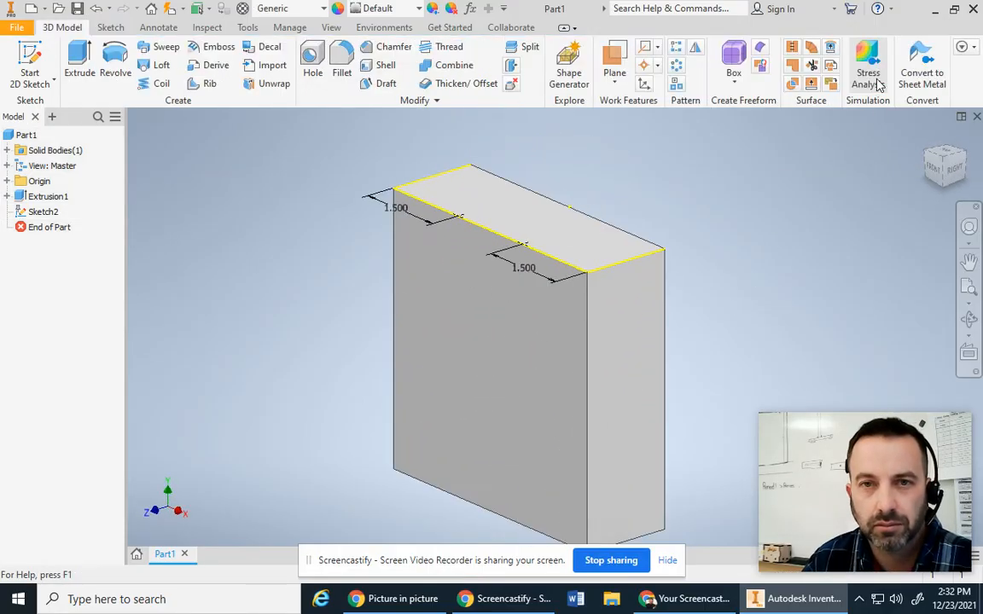
{"action": "left_click", "coordinate": [311, 64]}
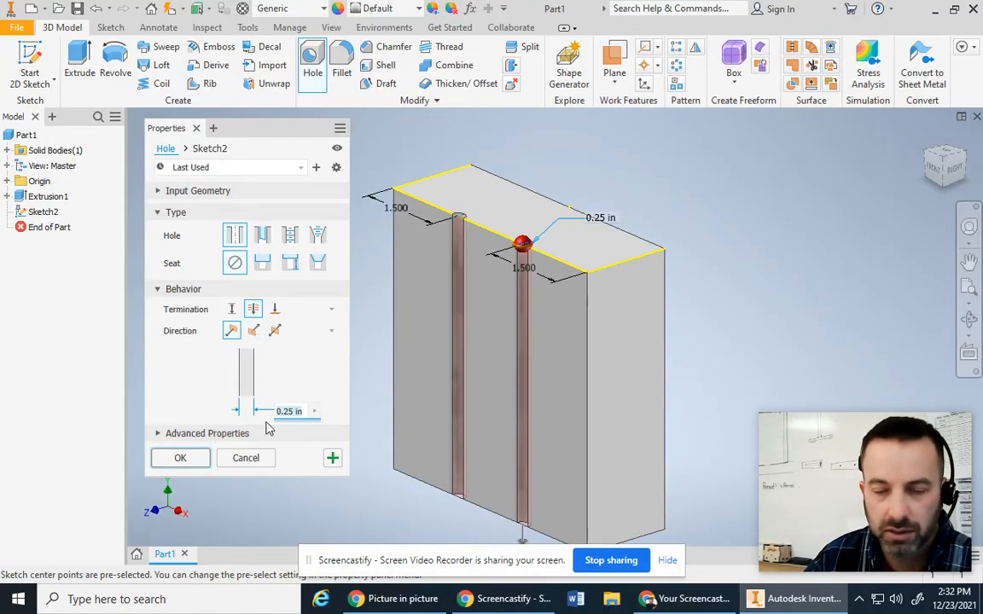
{"action": "type", "text": ".125"}
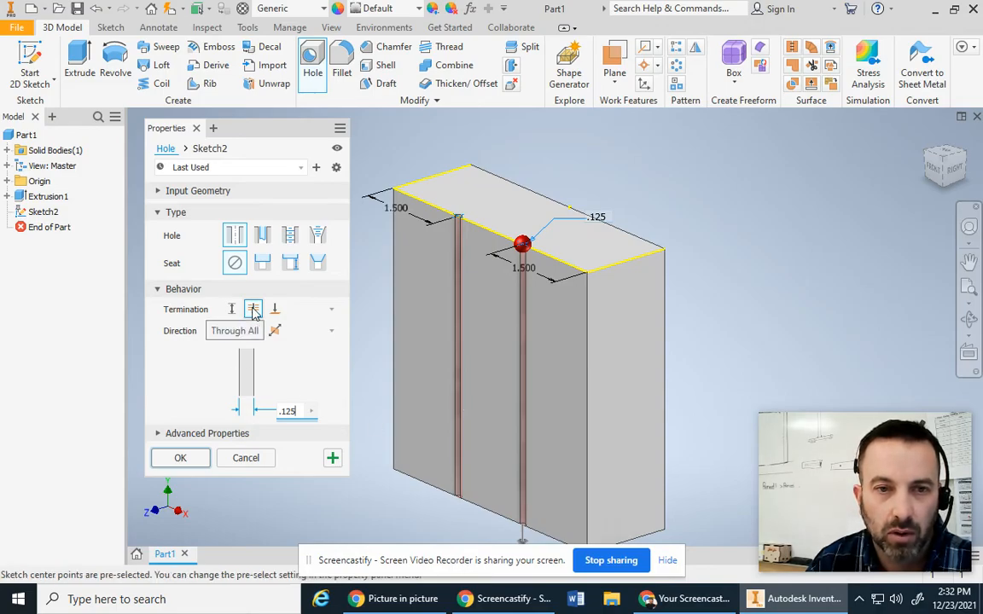
{"action": "left_click", "coordinate": [183, 459]}
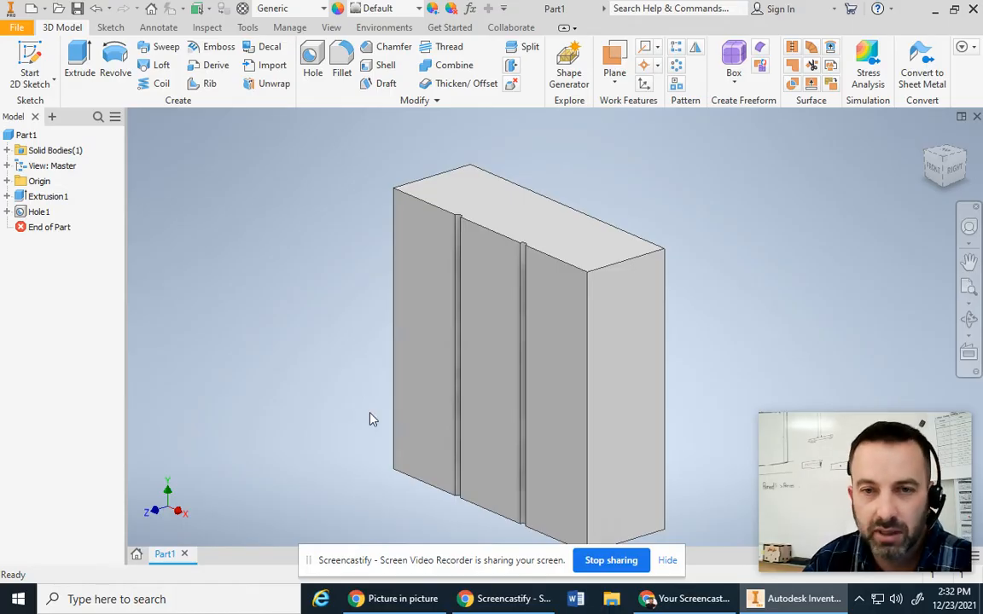
- Start a sketch on the block's right face and place two points on its front vertical edge, about 1.05 in below the top and 0.98 in above the bottom
{"action": "right_click", "coordinate": [625, 394]}
{"action": "left_click", "coordinate": [627, 432]}
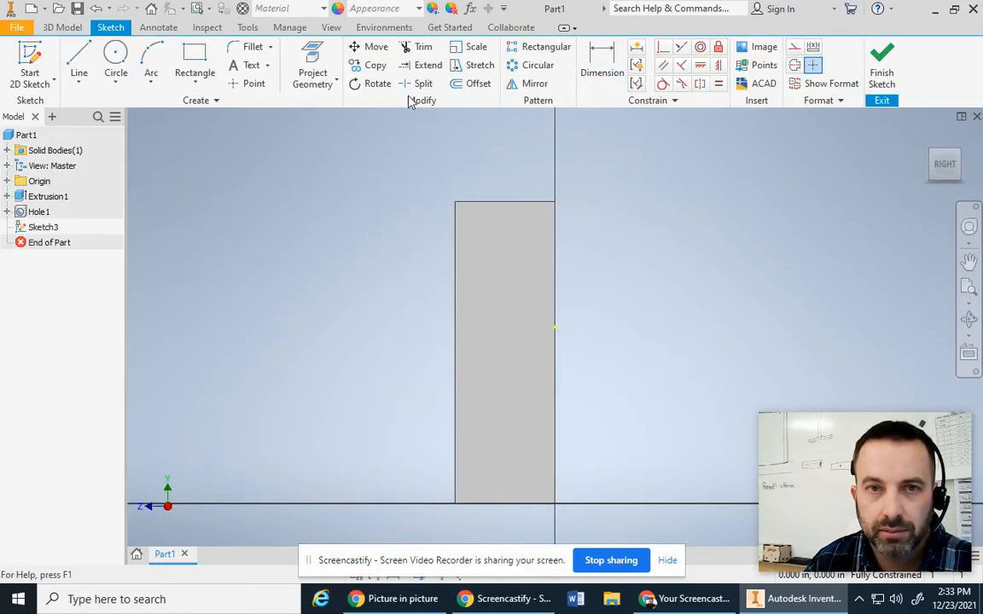
{"action": "left_click", "coordinate": [250, 83]}
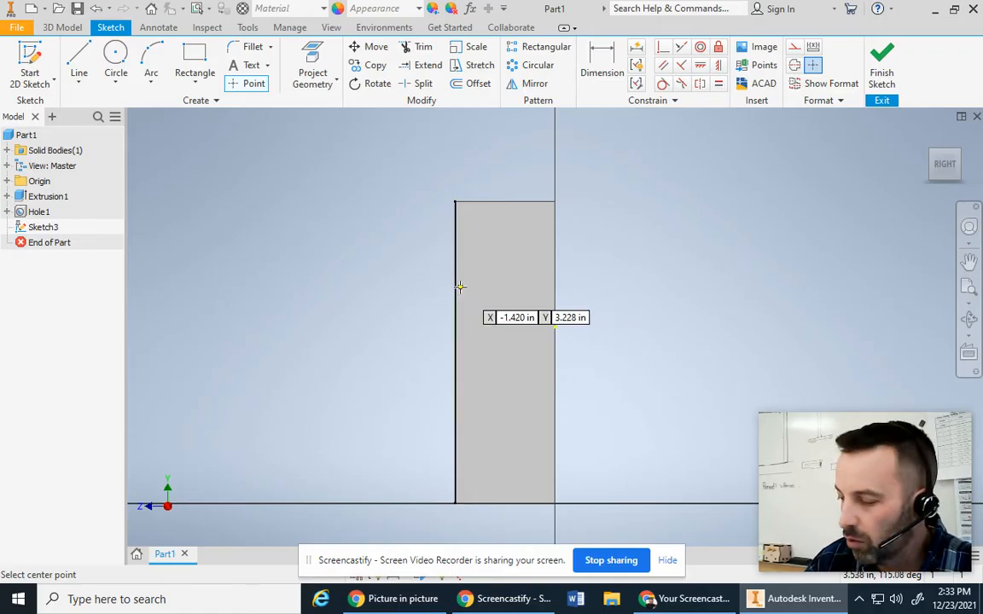
{"action": "scroll", "coordinate": [458, 288], "scroll_direction": "up", "scroll_amount": 3}
{"action": "scroll", "coordinate": [459, 287], "scroll_direction": "down", "scroll_amount": 2}
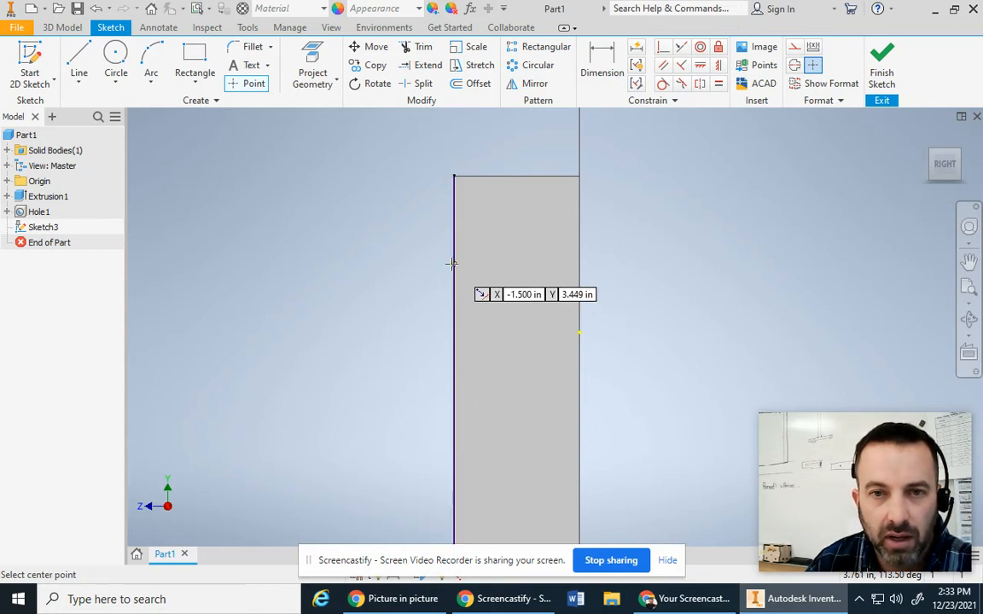
{"action": "left_click", "coordinate": [453, 264]}
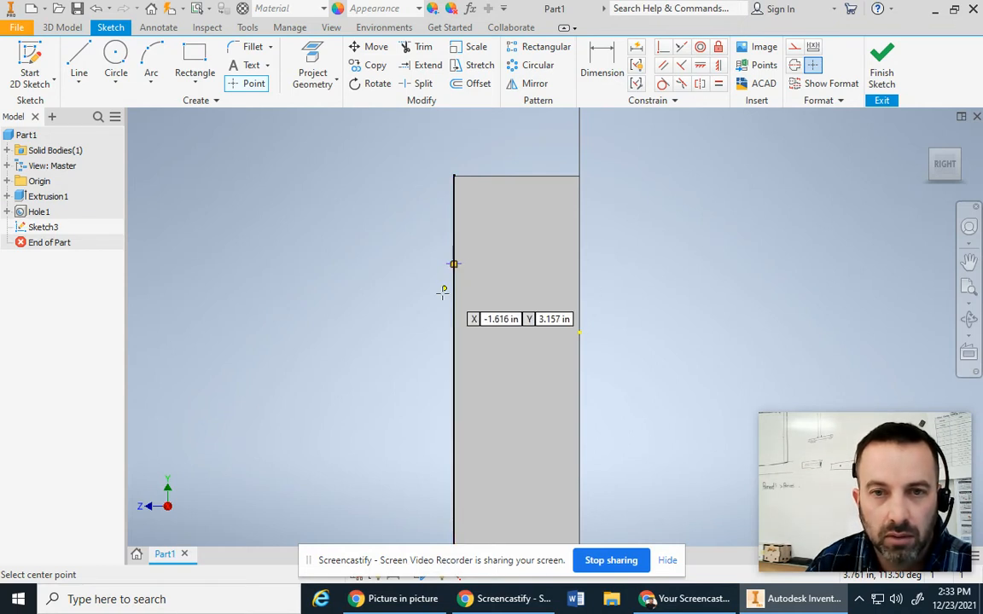
{"action": "left_click", "coordinate": [454, 472]}
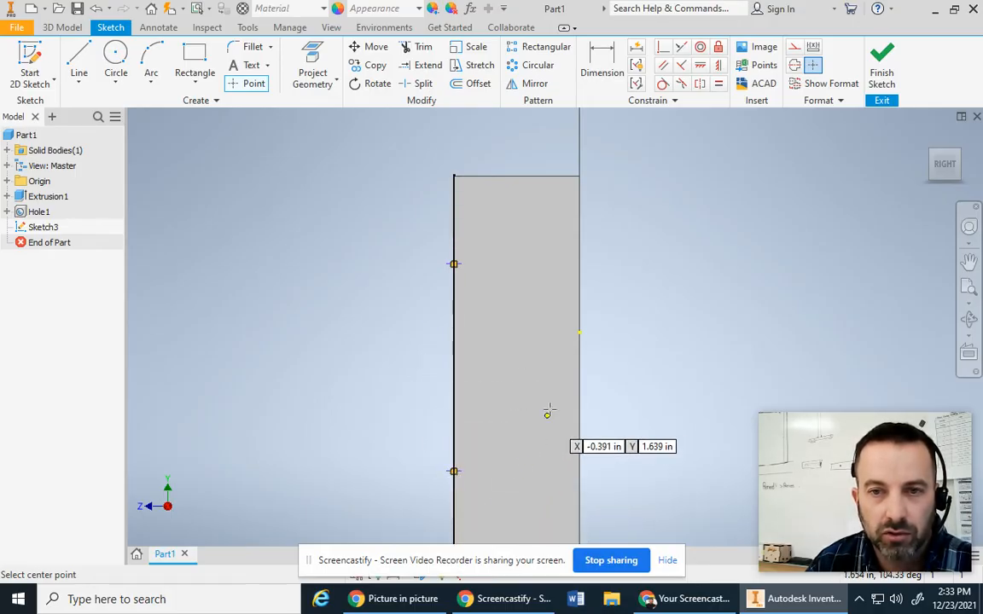
{"action": "left_click", "coordinate": [586, 332]}
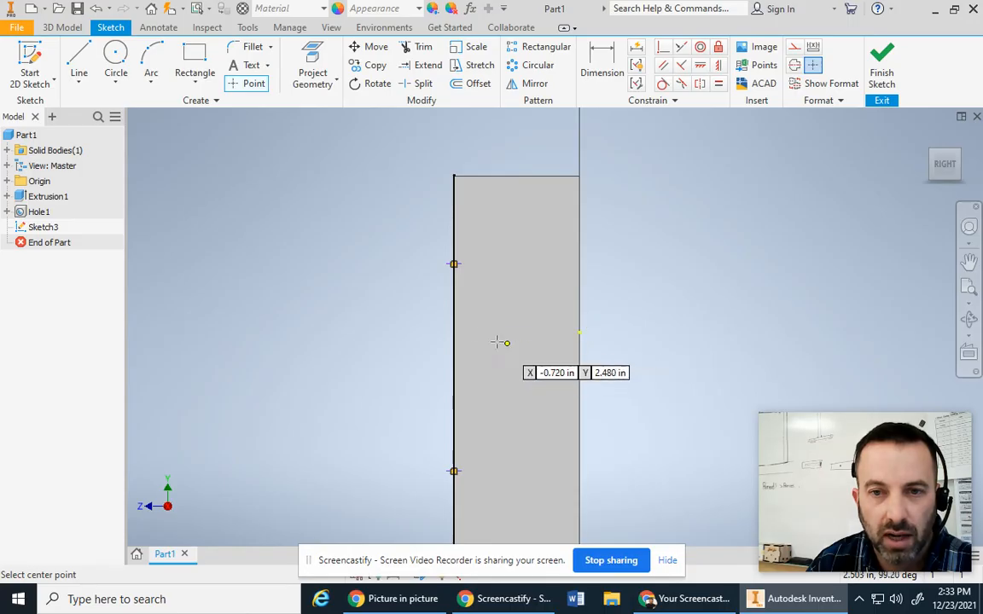
- Dimension the upper point on the right face's front edge 1.5 in from the top edge
{"action": "left_click", "coordinate": [603, 76]}
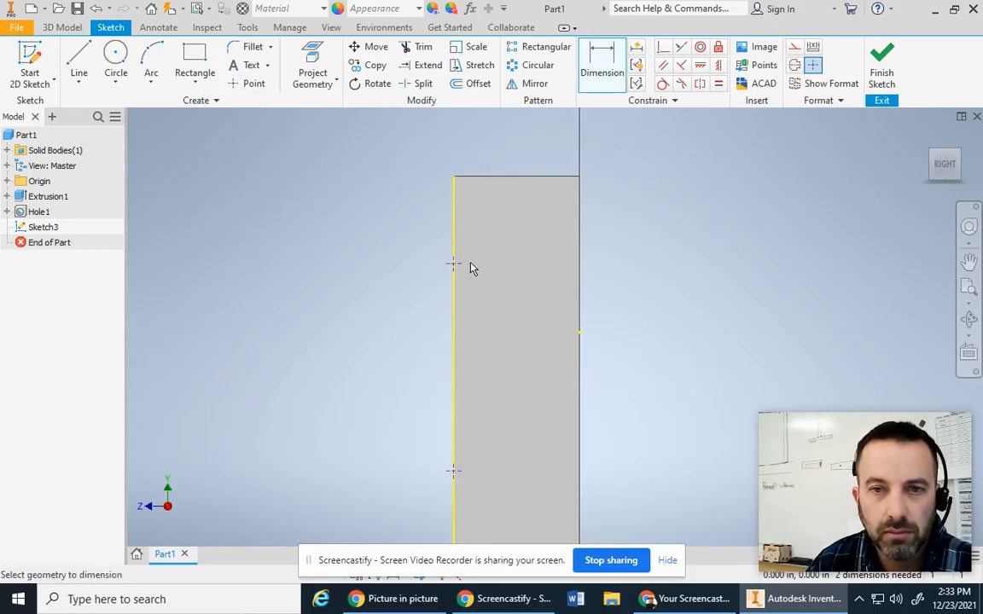
{"action": "left_click", "coordinate": [456, 271]}
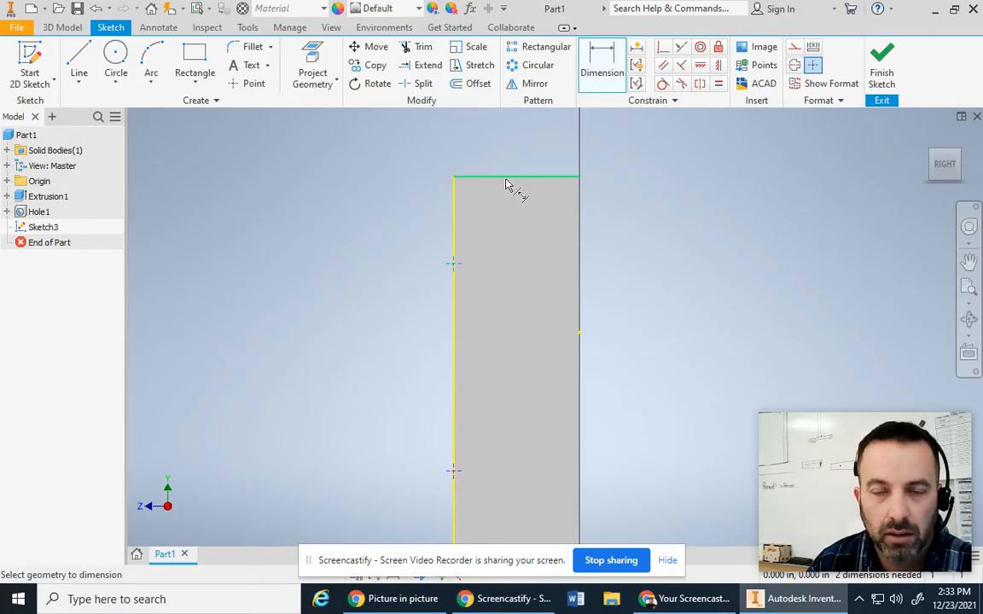
{"action": "left_click", "coordinate": [512, 178]}
{"action": "left_click", "coordinate": [424, 221]}
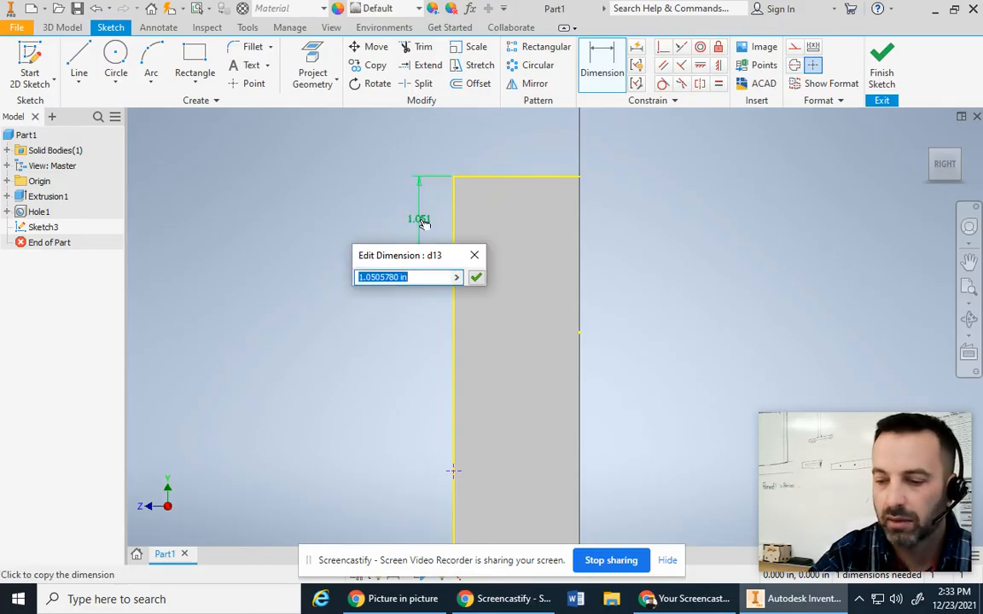
{"action": "type", "text": "1.5"}
{"action": "key", "text": "Return"}
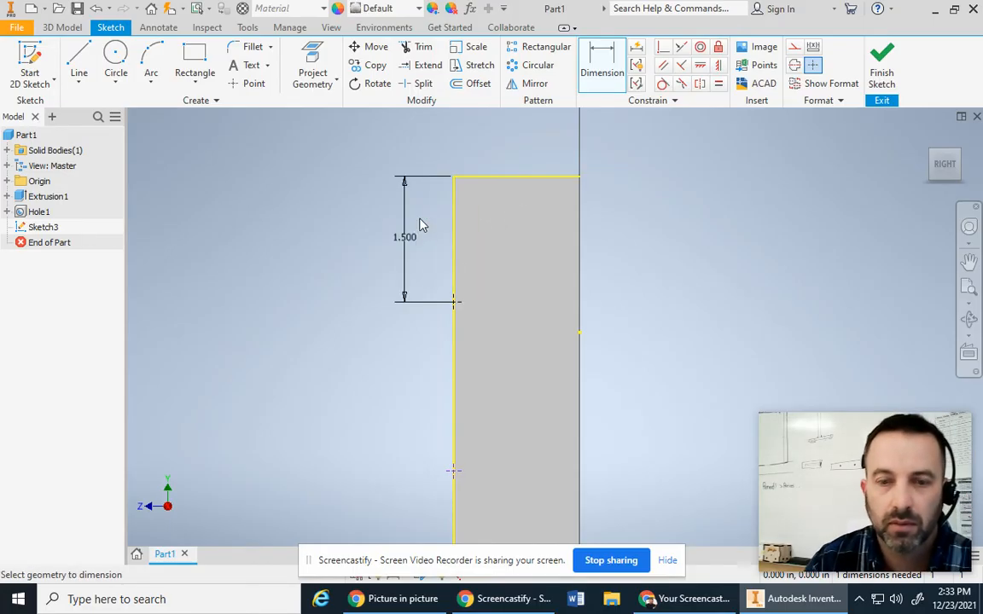
- Dimension the lower point on the right face's front edge 1.5 in from the bottom edge
{"action": "scroll", "coordinate": [447, 295], "scroll_direction": "up", "scroll_amount": 3}
{"action": "scroll", "coordinate": [504, 452], "scroll_direction": "down", "scroll_amount": 3}
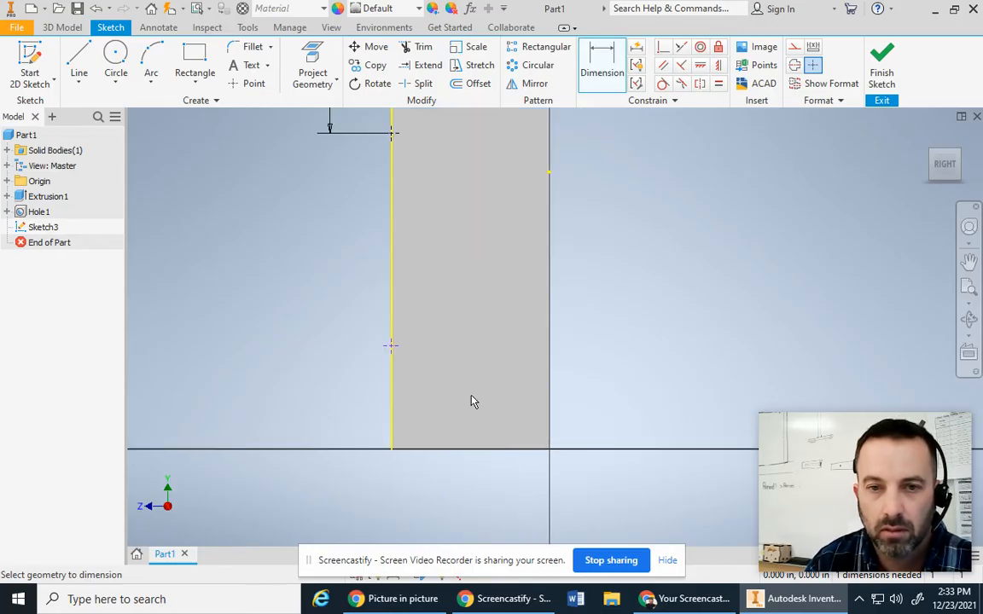
{"action": "left_click", "coordinate": [393, 351]}
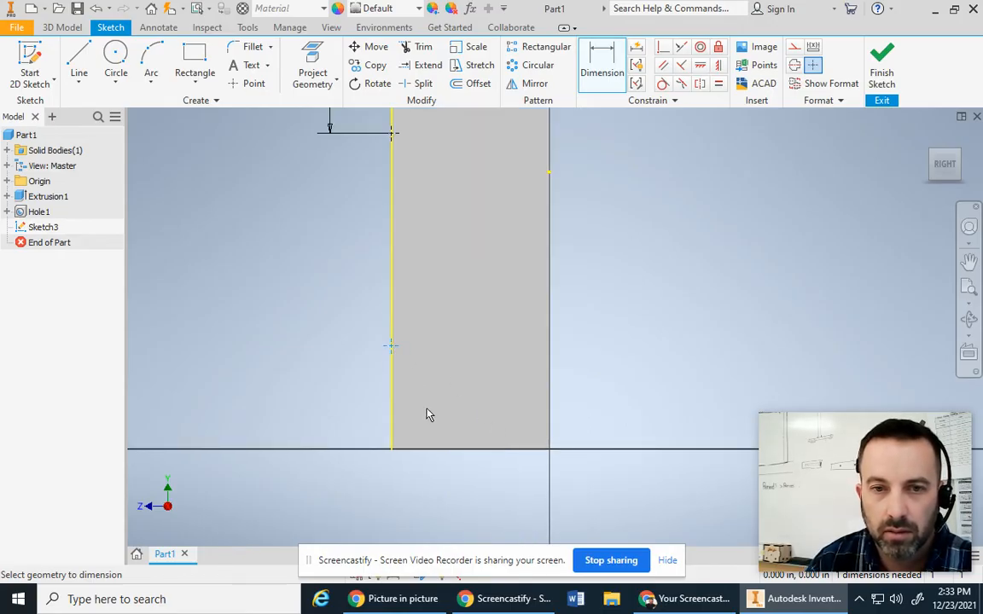
{"action": "left_click", "coordinate": [446, 450]}
{"action": "left_click", "coordinate": [339, 398]}
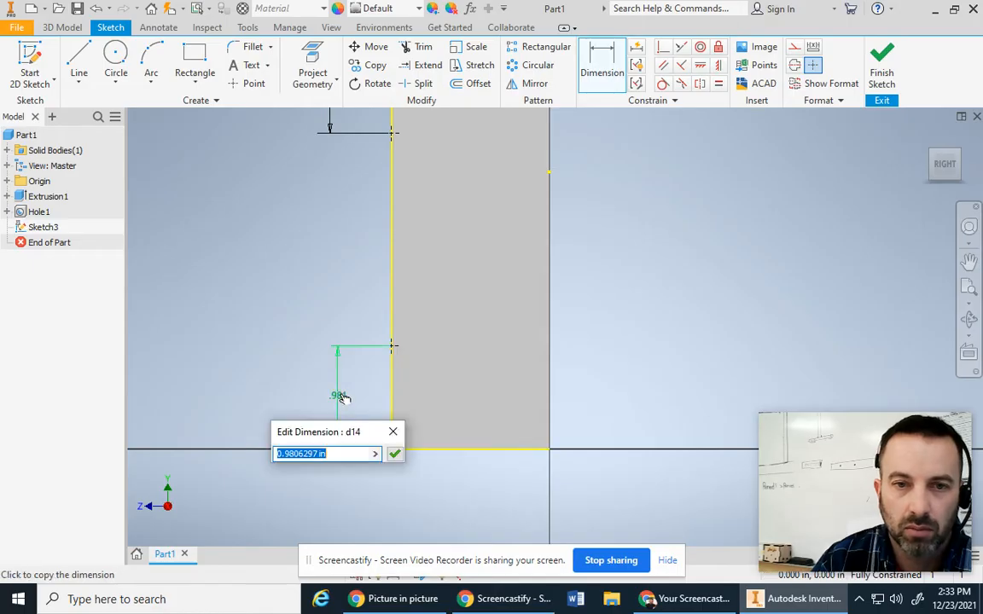
{"action": "type", "text": "1.5"}
{"action": "key", "text": "Return"}
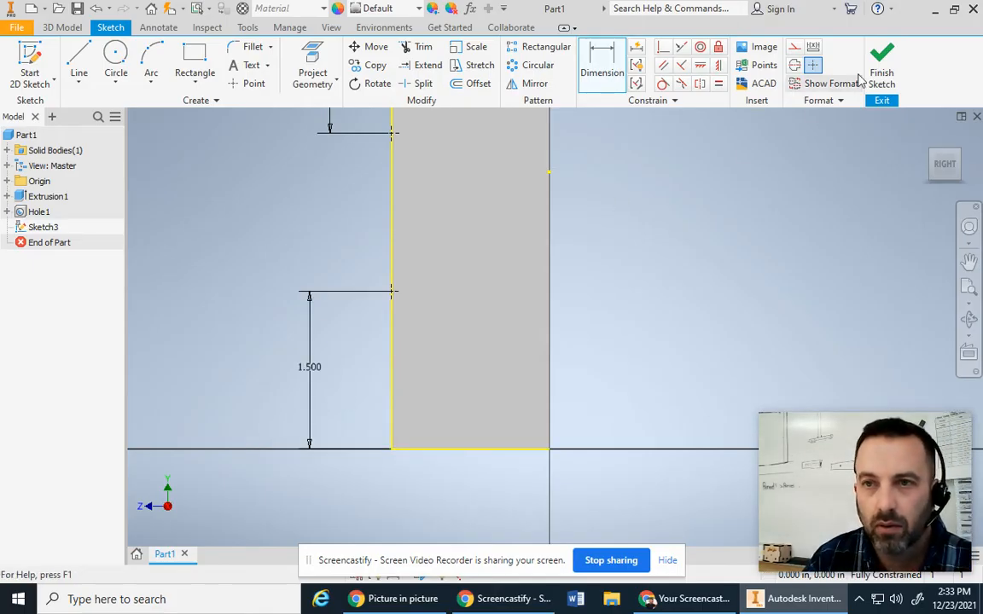
- Finish the right-face sketch and cut 0.125 in diameter through-all holes at its two points
{"action": "left_click", "coordinate": [880, 60]}
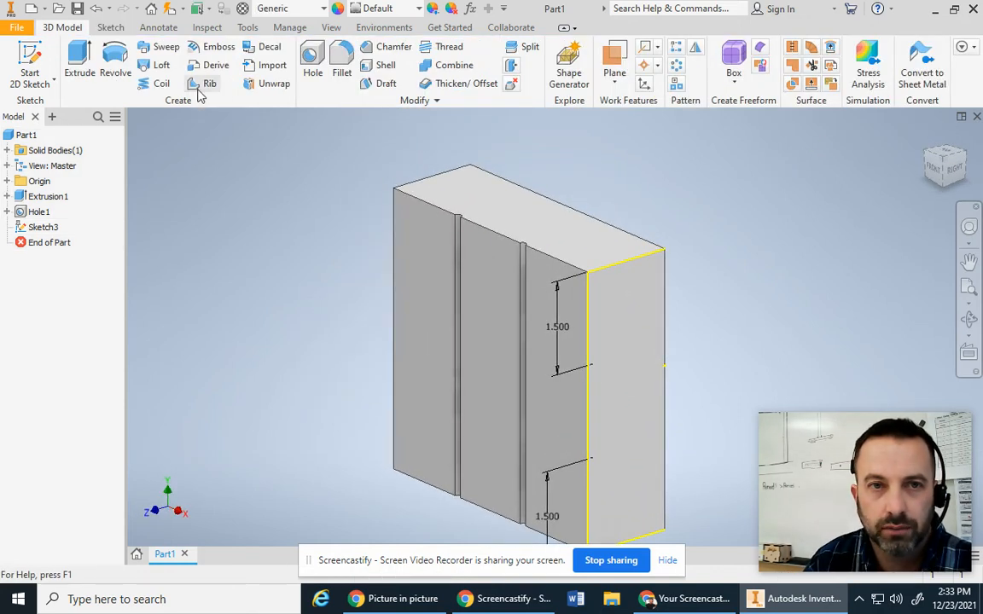
{"action": "left_click", "coordinate": [313, 58]}
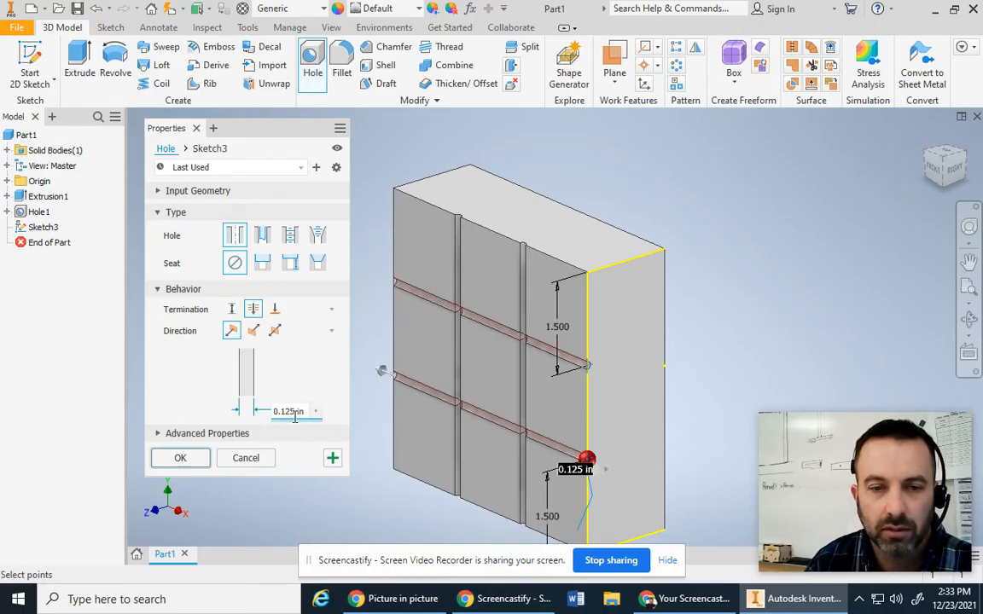
{"action": "left_click", "coordinate": [184, 458]}
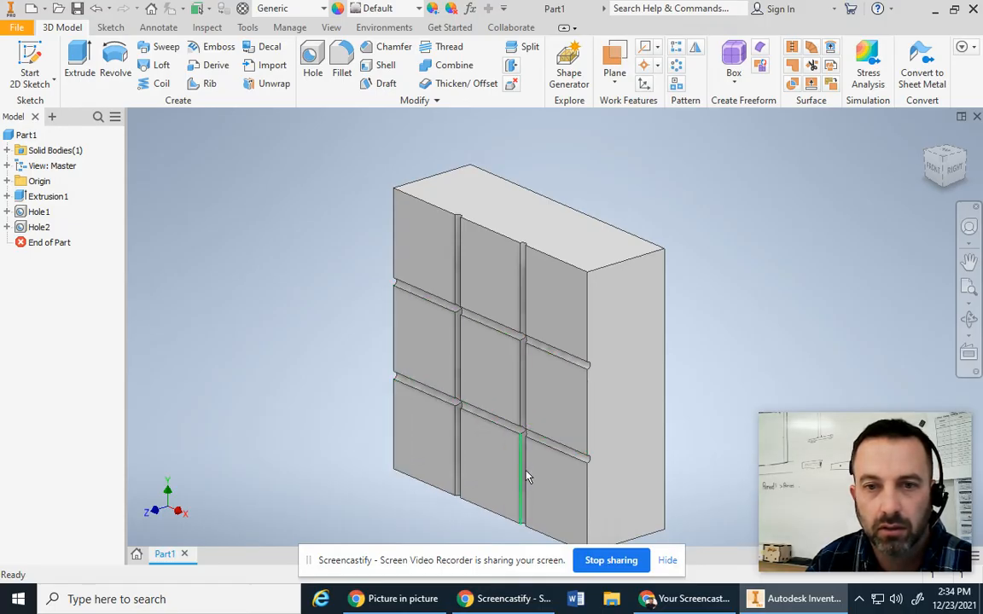
- Start a sketch on the block's front face and place a point in the upper-left square, about 0.72 in from the top and left edges
{"action": "right_click", "coordinate": [419, 248]}
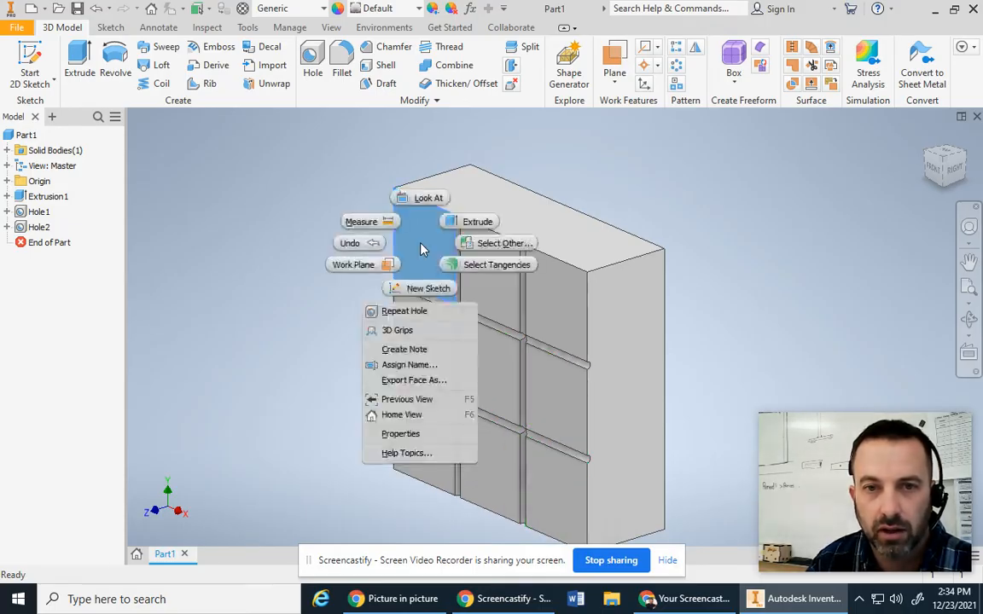
{"action": "left_click", "coordinate": [430, 287]}
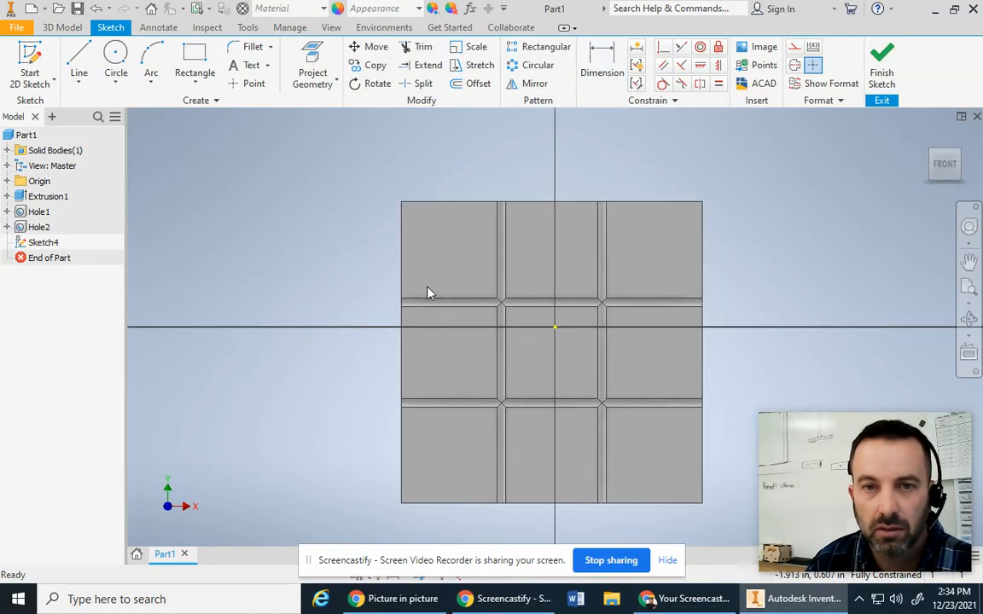
{"action": "left_click", "coordinate": [246, 83]}
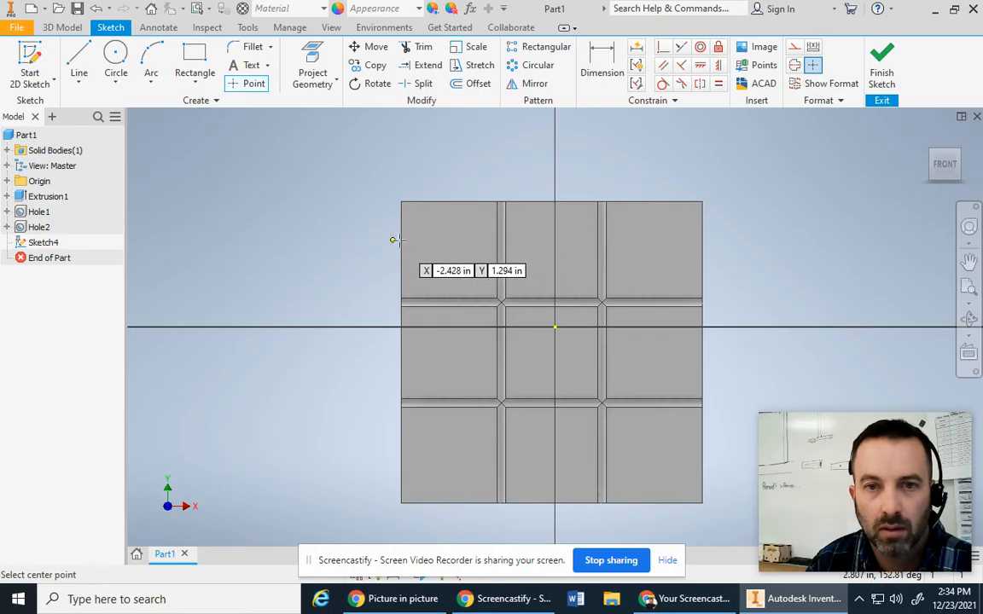
{"action": "left_click", "coordinate": [450, 250]}
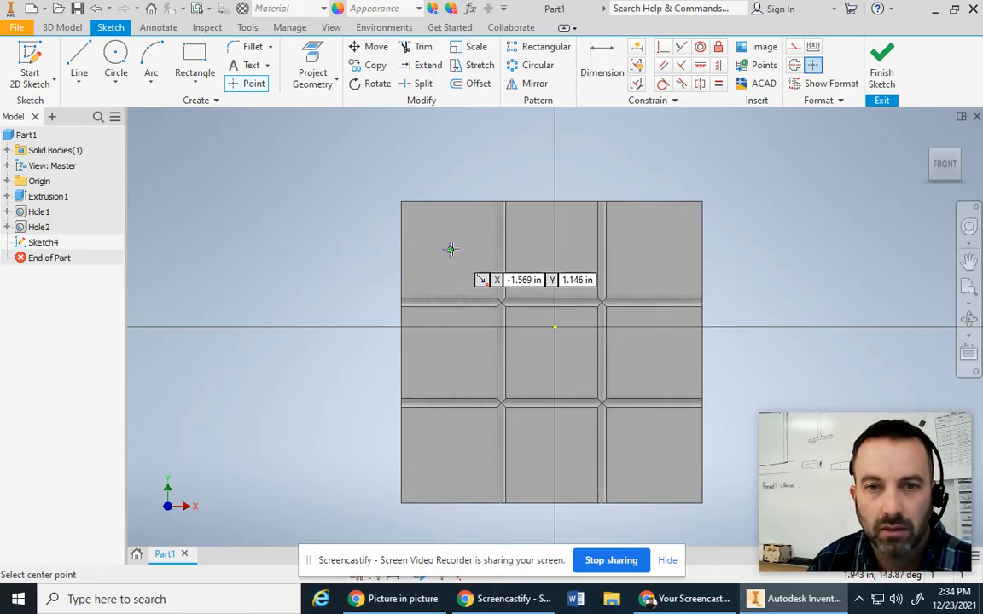
- Dimension the point in the upper-left square 0.75 in from the block's top edge
{"action": "left_click", "coordinate": [604, 73]}
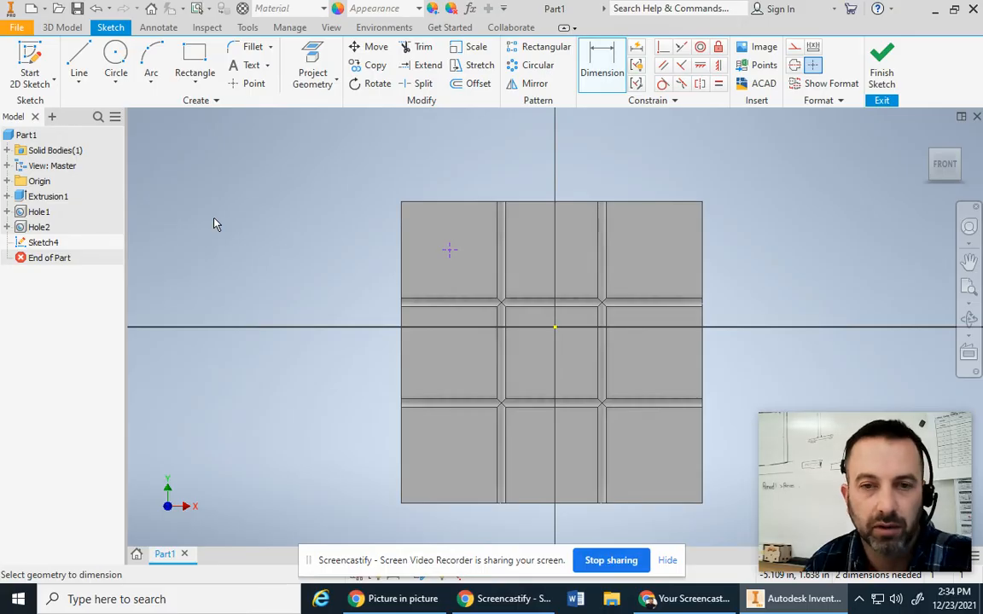
{"action": "key", "text": "Escape"}
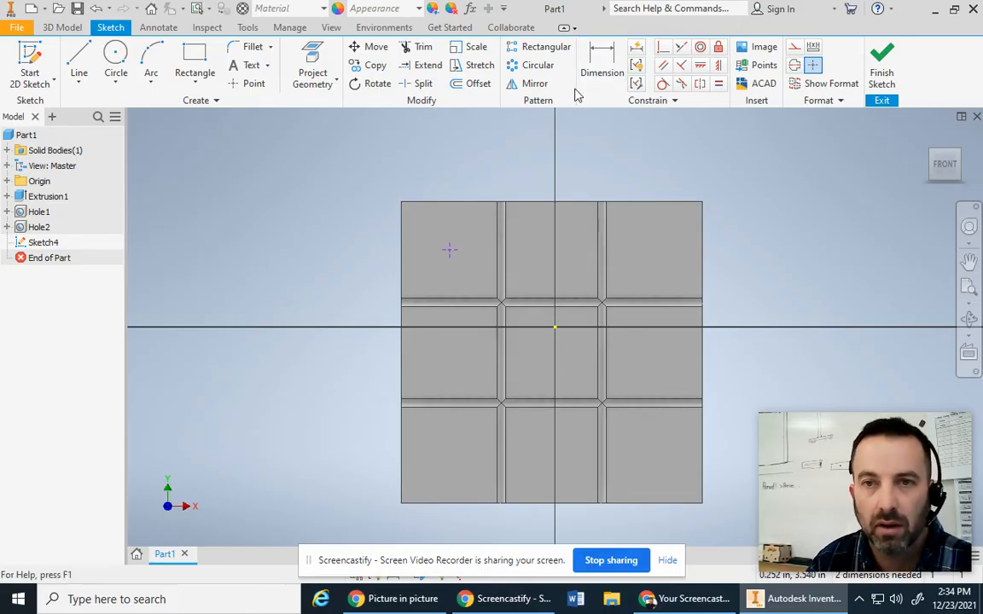
{"action": "left_click", "coordinate": [602, 68]}
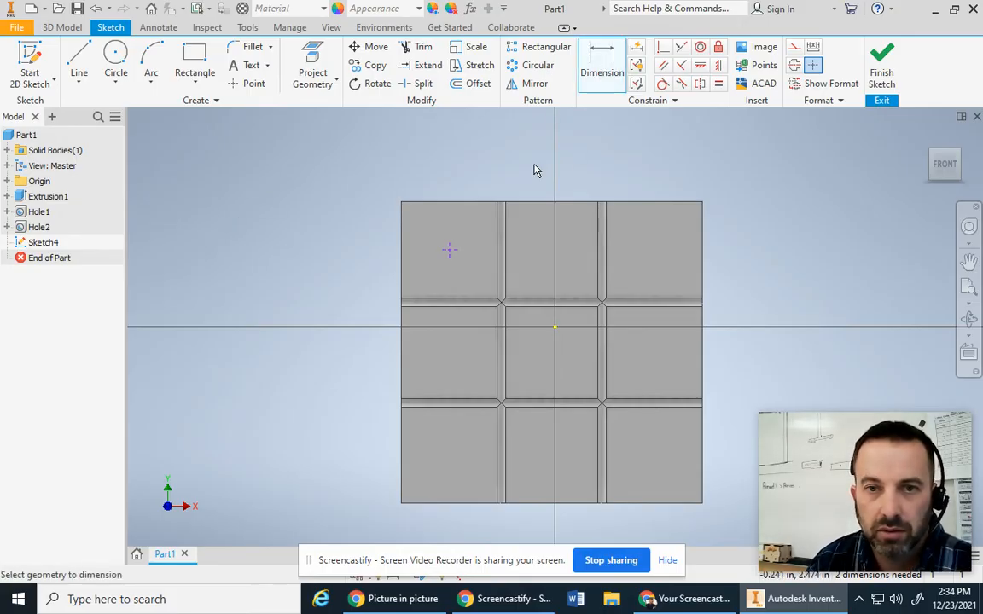
{"action": "left_click", "coordinate": [452, 253]}
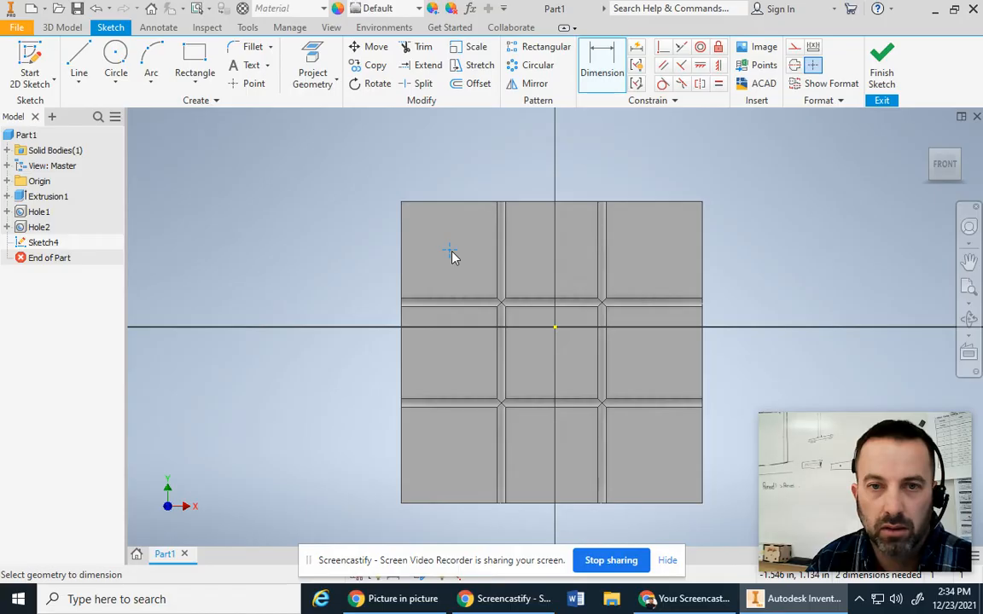
{"action": "left_click", "coordinate": [452, 205]}
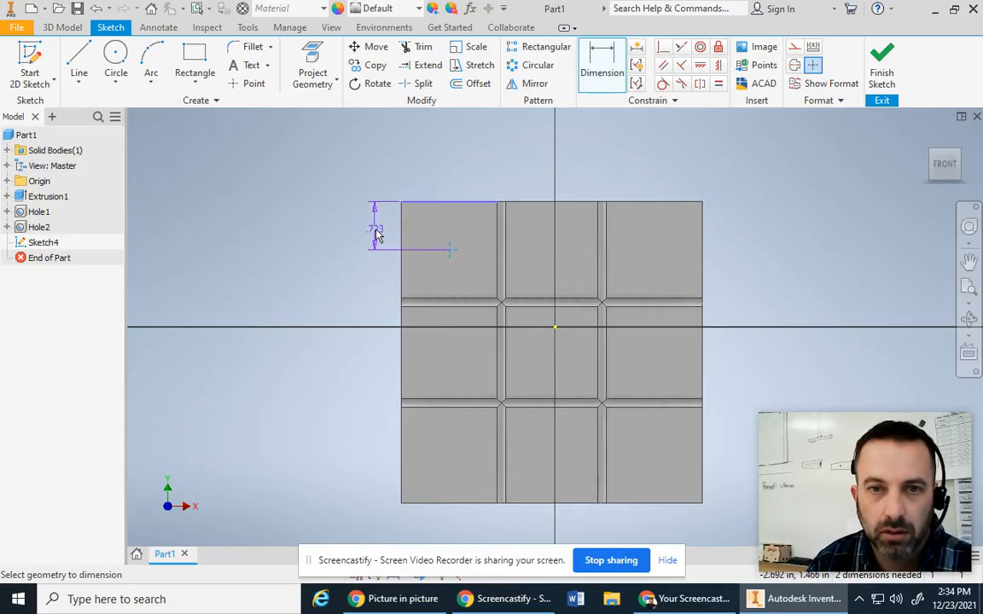
{"action": "left_click", "coordinate": [378, 232]}
{"action": "type", "text": "."}
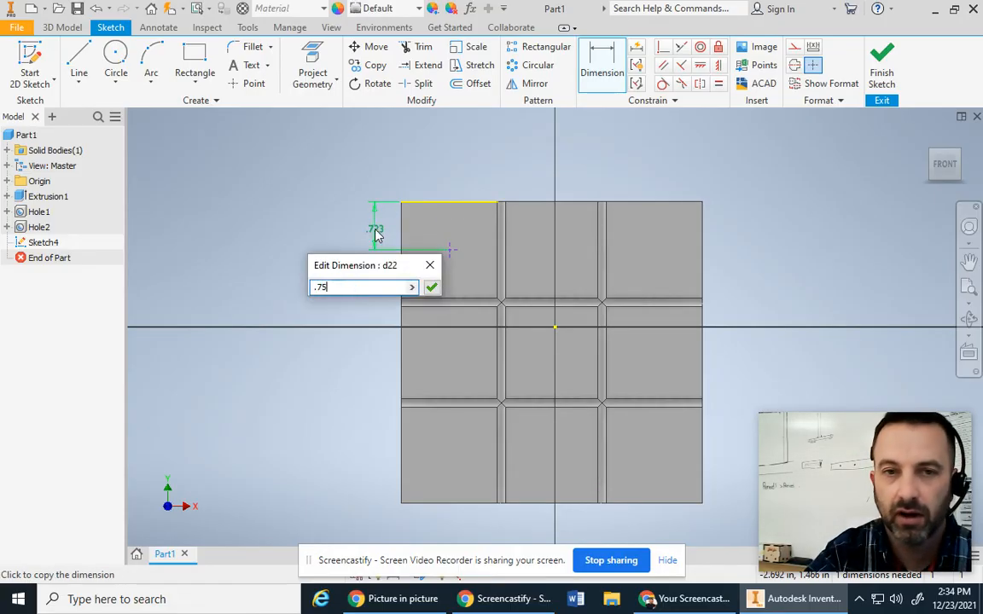
{"action": "type", "text": "75"}
{"action": "key", "text": "Return"}
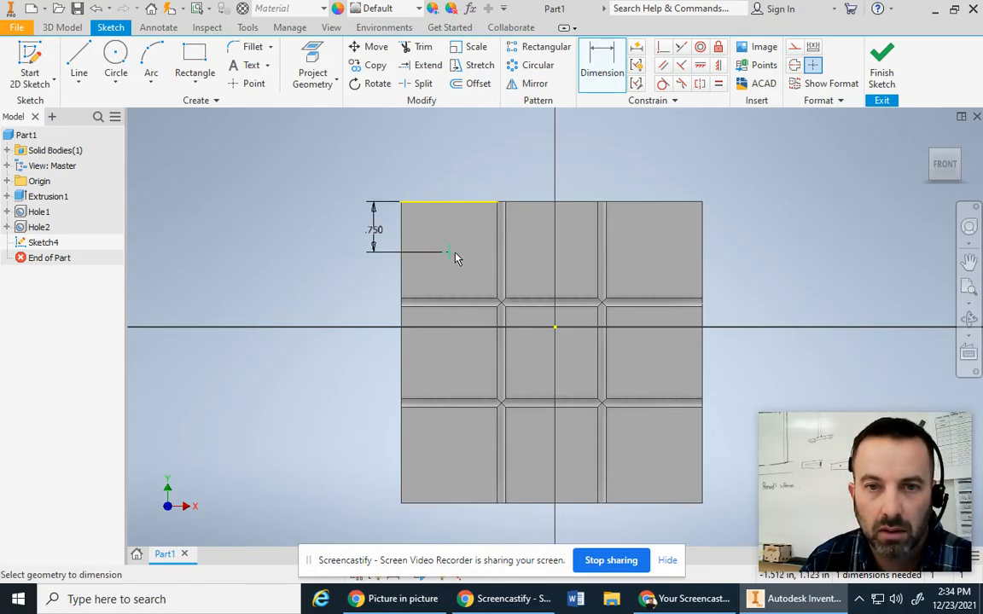
- Dimension the point in the upper-left square 0.75 in from the block's left edge
{"action": "left_click", "coordinate": [401, 242]}
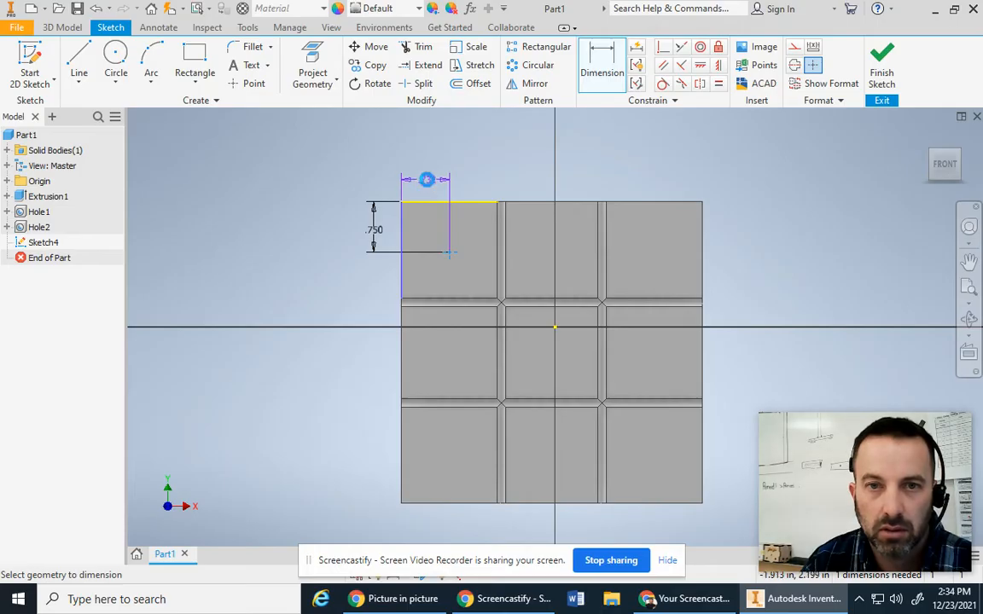
{"action": "left_click", "coordinate": [427, 180]}
{"action": "type", "text": ".75"}
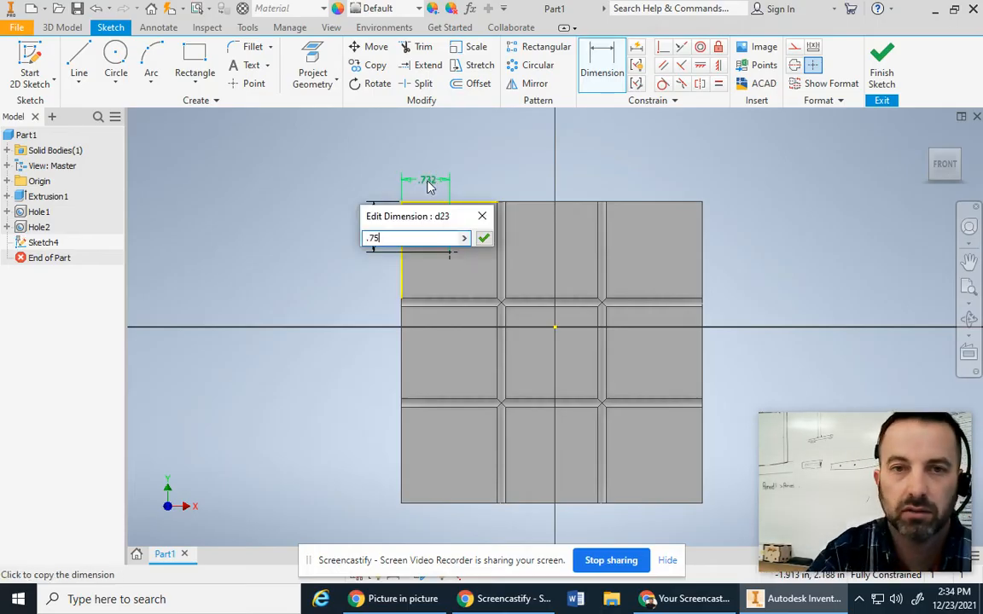
{"action": "key", "text": "Return"}
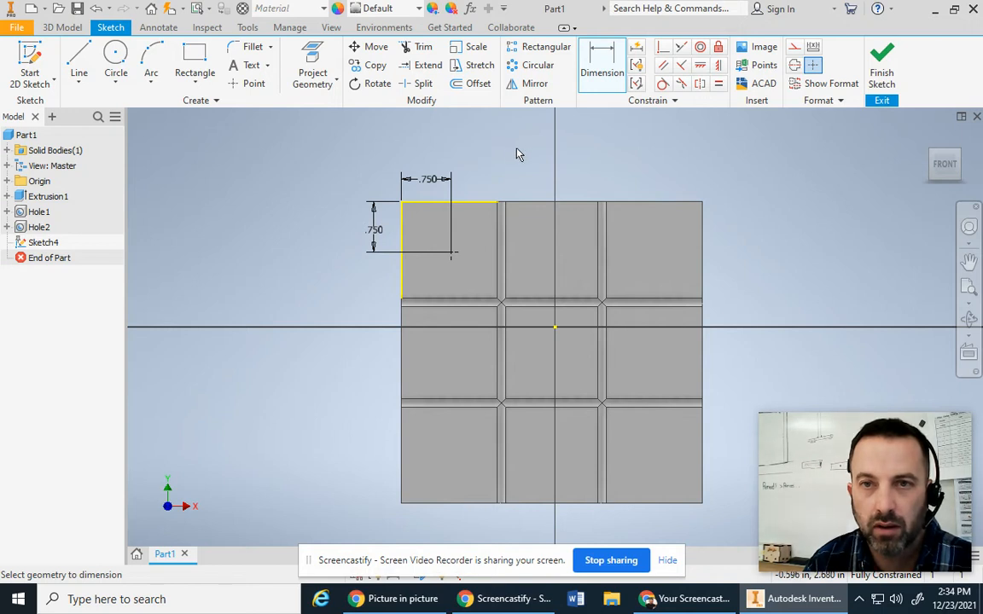
- Set up a rectangular pattern of the point along the top edge toward the right, with 3 instances spaced 1.5 in
{"action": "left_click", "coordinate": [515, 53]}
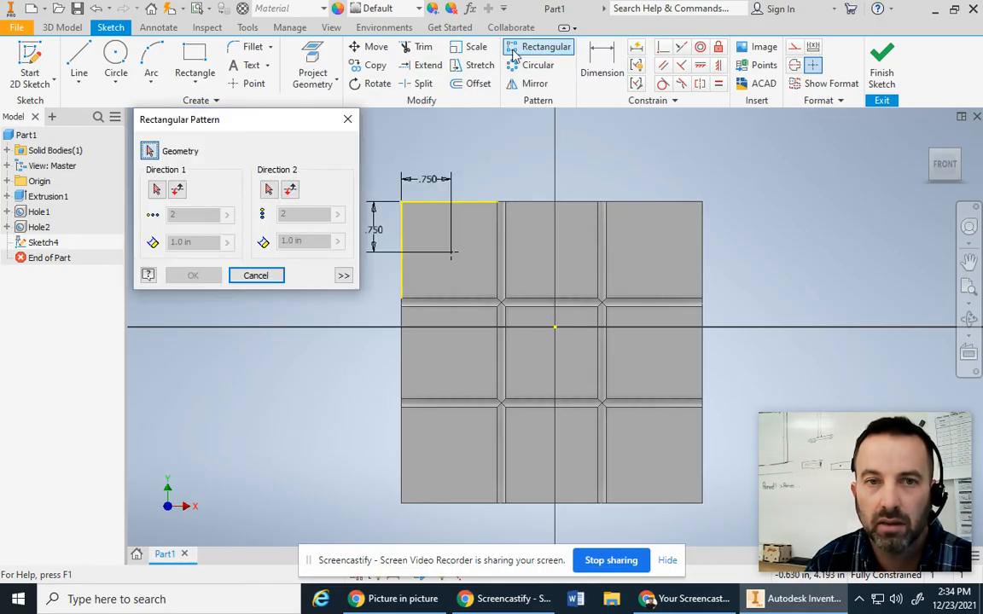
{"action": "left_click_drag", "start_coordinate": [249, 121], "coordinate": [278, 119]}
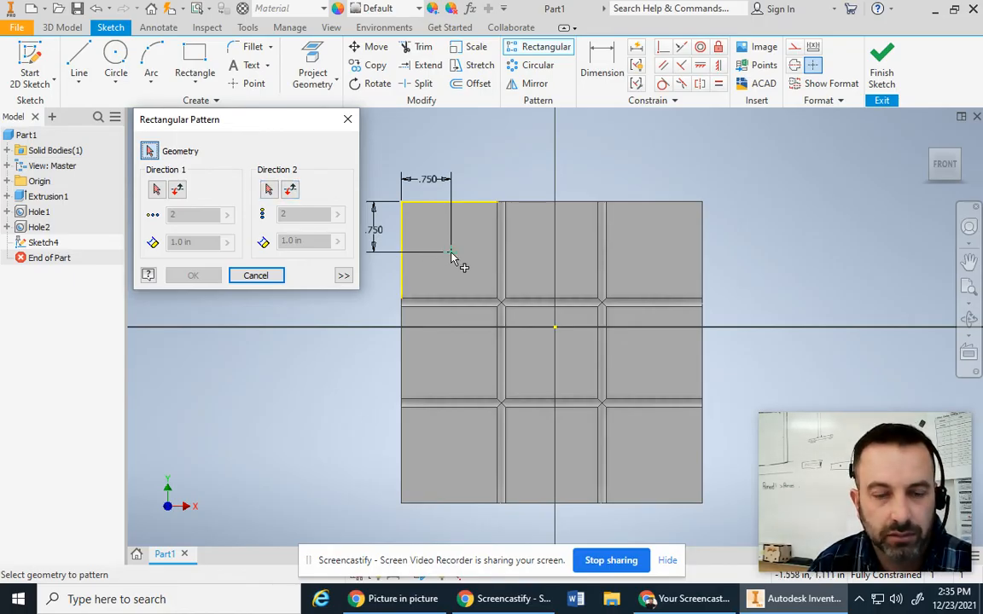
{"action": "left_click", "coordinate": [156, 189]}
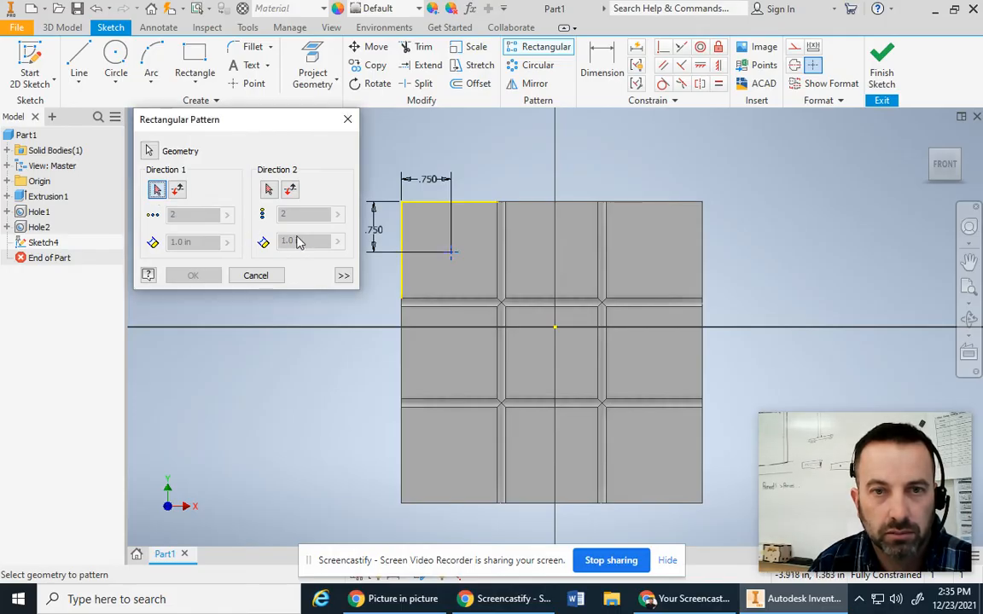
{"action": "left_click", "coordinate": [436, 209]}
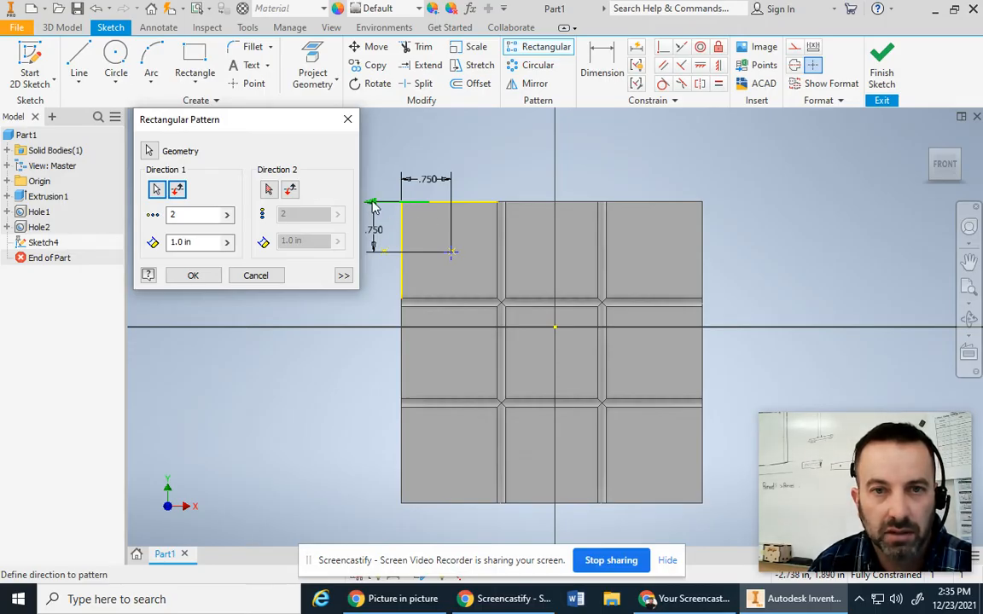
{"action": "left_click", "coordinate": [178, 191]}
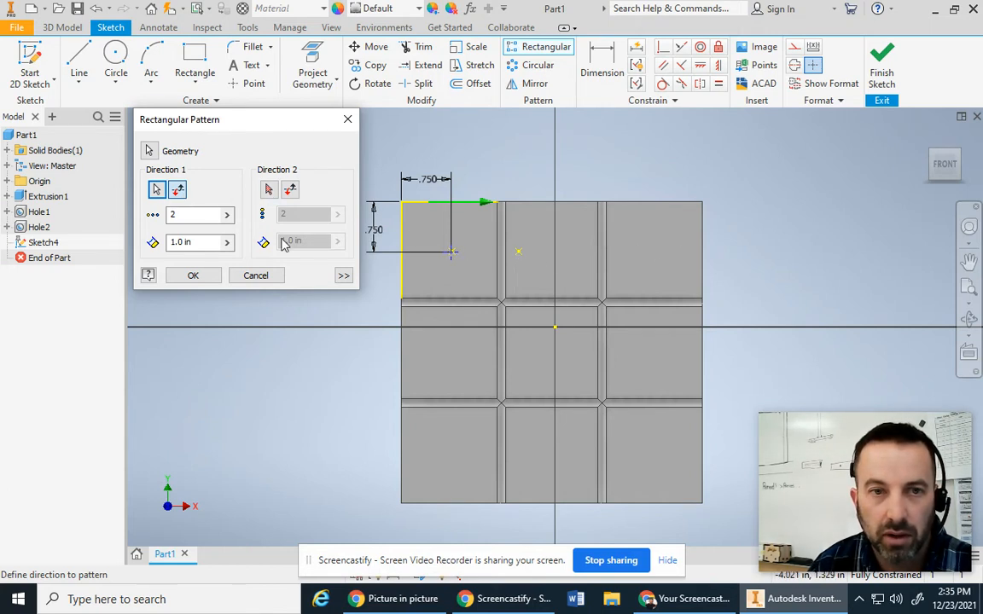
{"action": "double_click", "coordinate": [194, 216]}
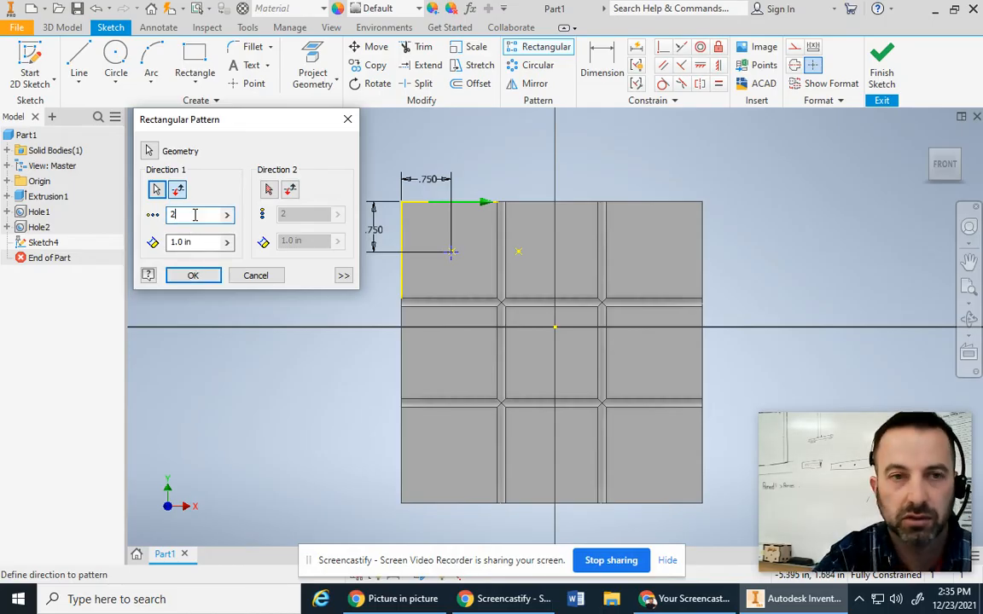
{"action": "type", "text": "3"}
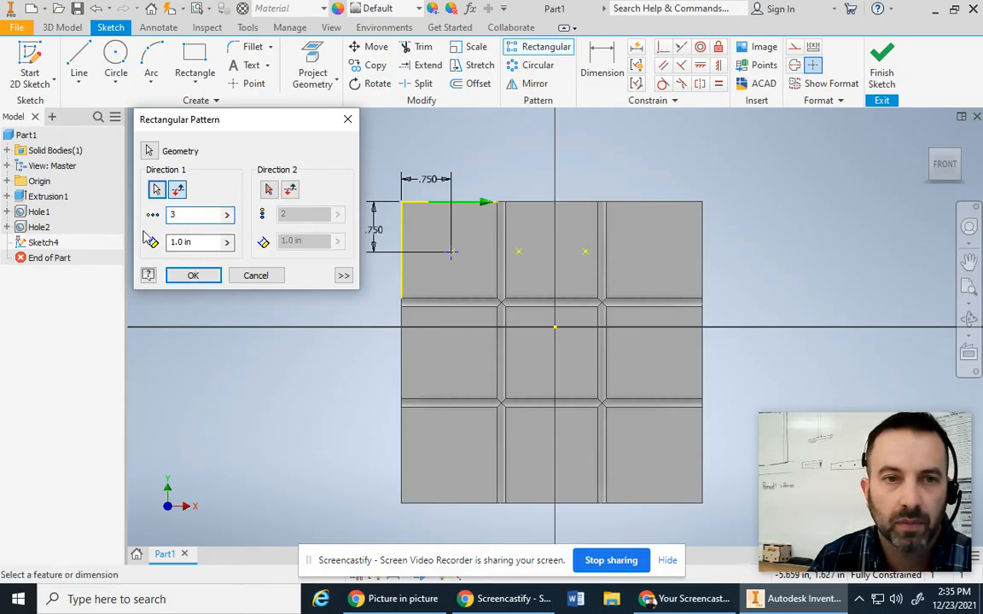
{"action": "left_click_drag", "start_coordinate": [216, 243], "coordinate": [164, 247]}
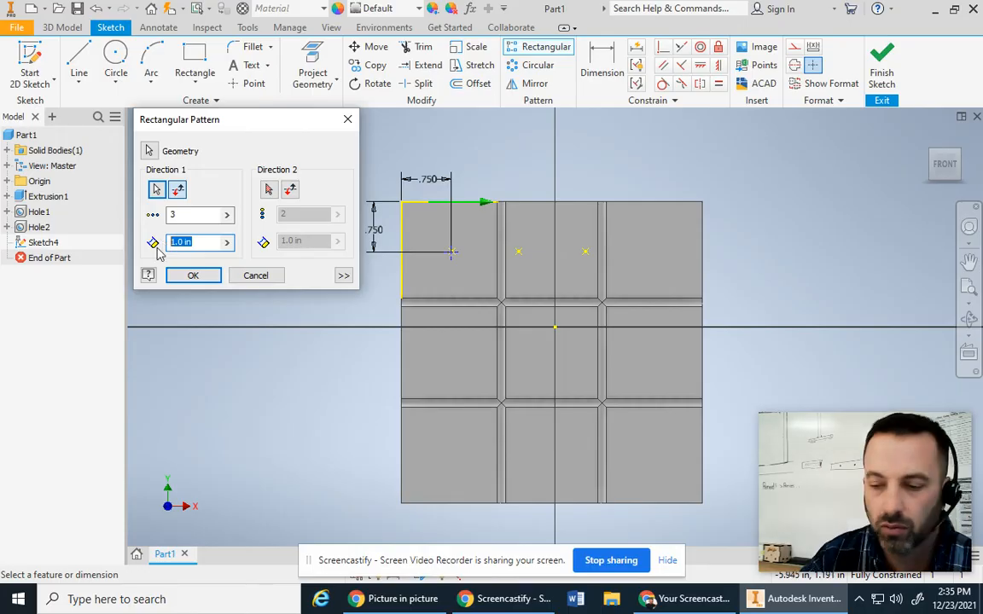
{"action": "type", "text": "1.5"}
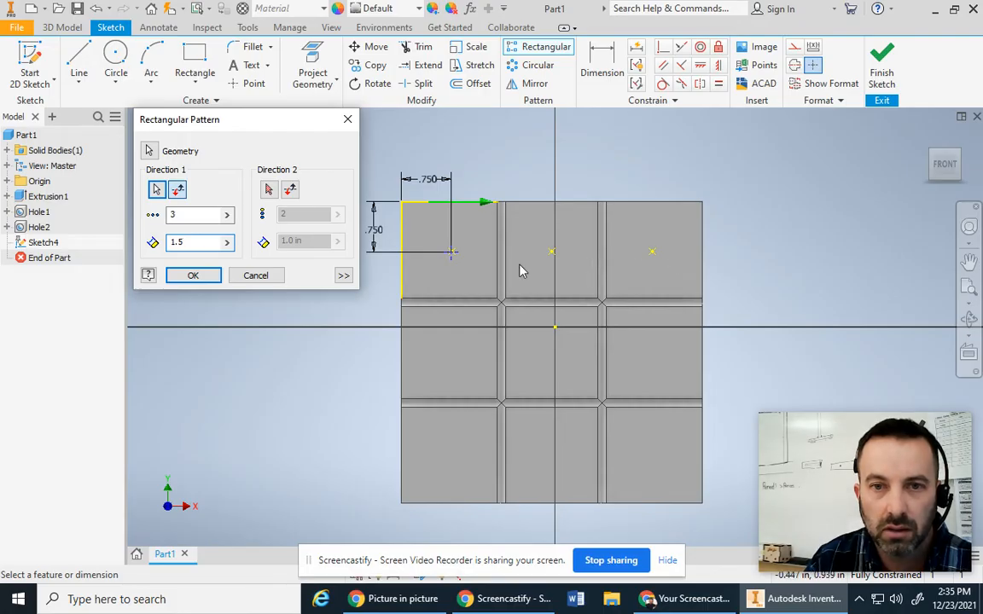
- Add a second pattern direction down the left edge with 3 instances spaced 1.5 in, and create the pattern
{"action": "left_click", "coordinate": [269, 192]}
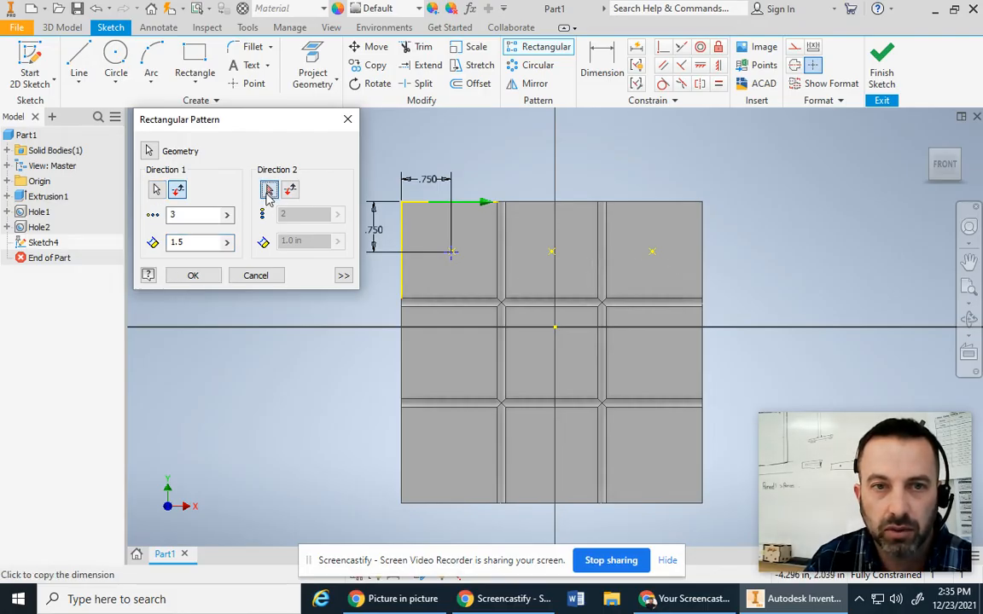
{"action": "left_click", "coordinate": [403, 250]}
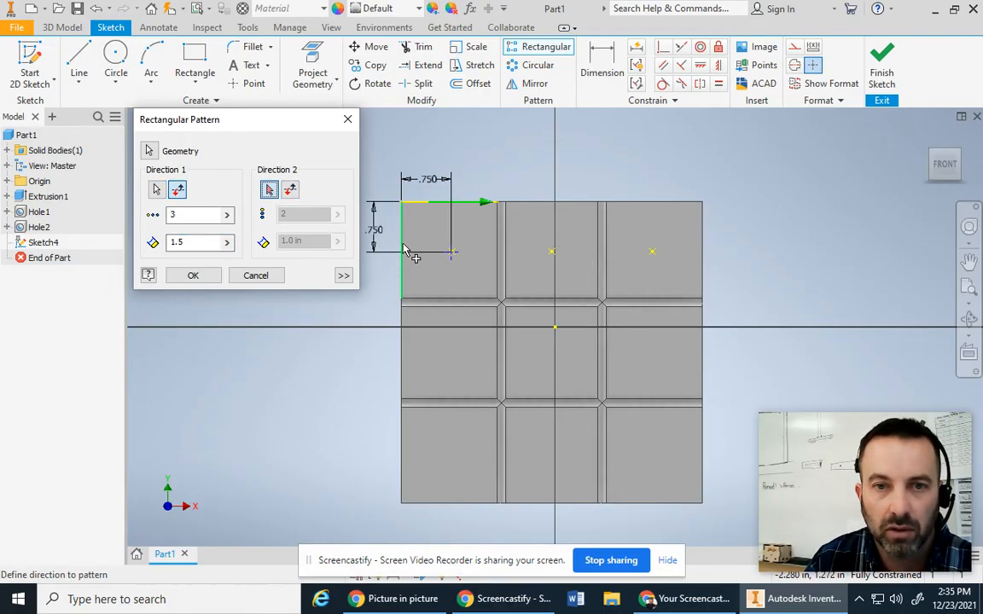
{"action": "left_click", "coordinate": [404, 251]}
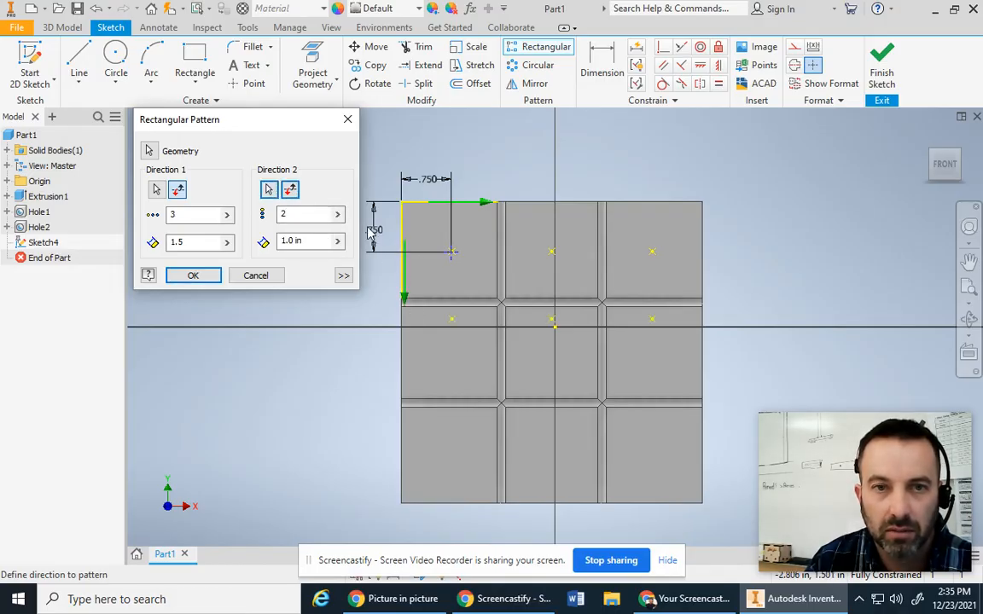
{"action": "left_click", "coordinate": [312, 215]}
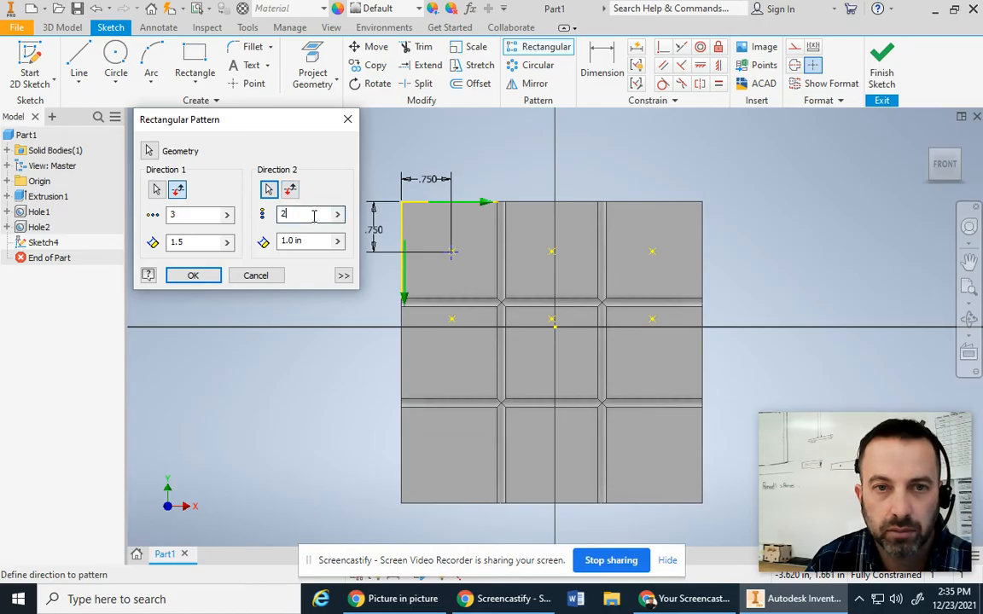
{"action": "key", "text": "BackSpace"}
{"action": "type", "text": "3"}
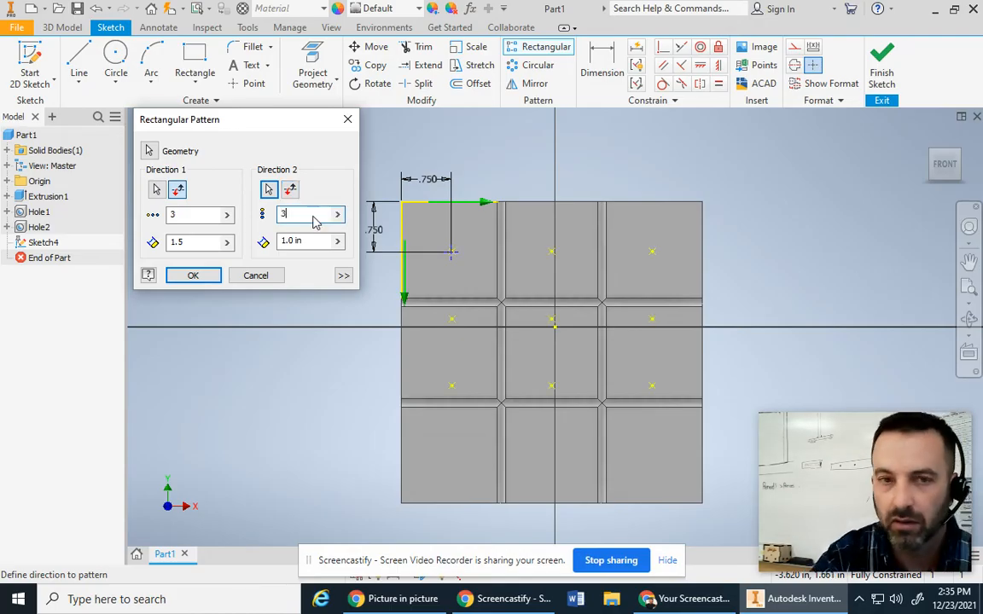
{"action": "key", "text": "Tab"}
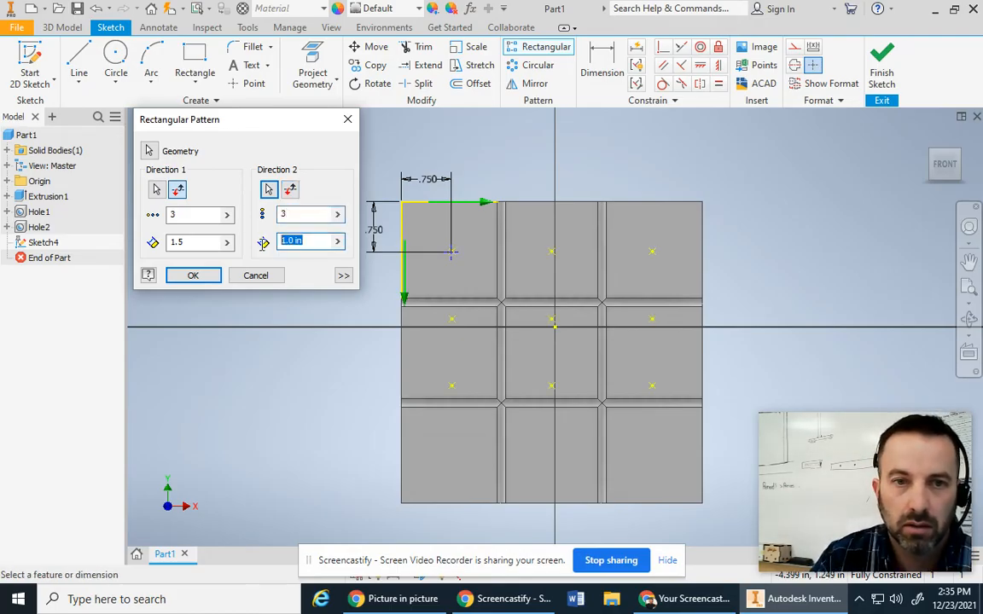
{"action": "type", "text": "1.5"}
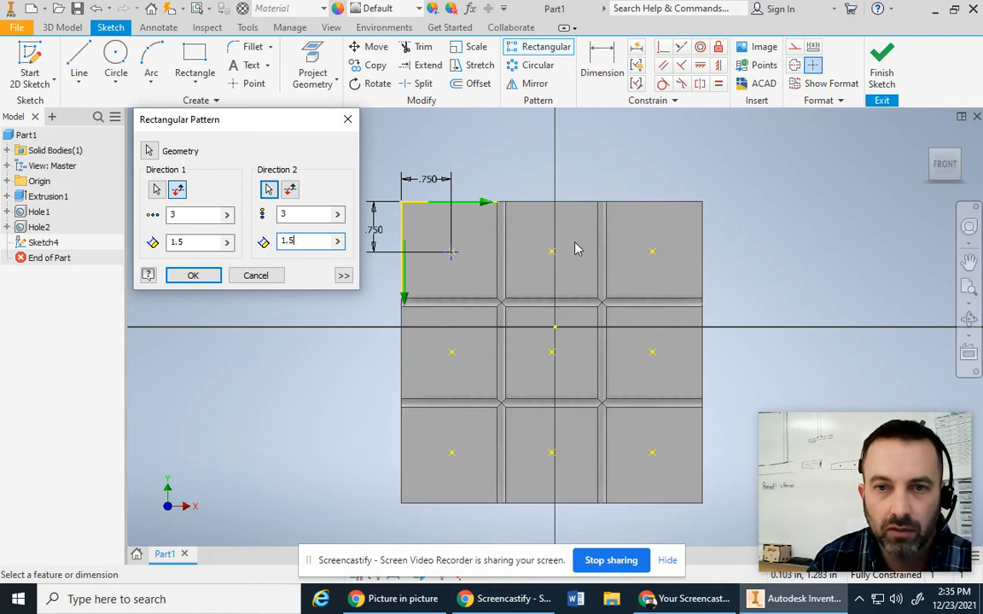
{"action": "left_click", "coordinate": [193, 276]}
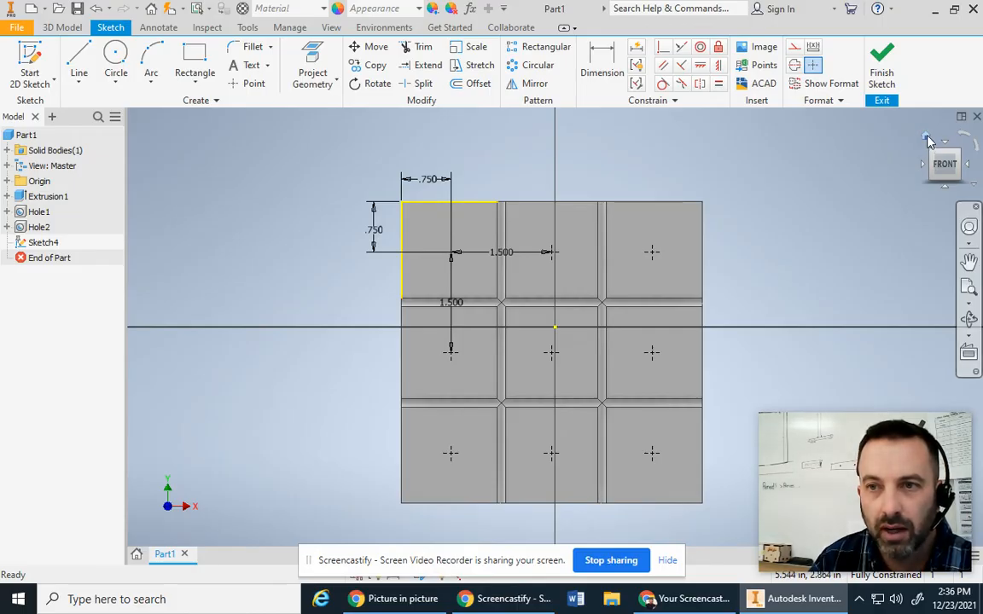
- Finish the sketch and set up simple holes at the nine patterned points with a distance termination and a depth of 0.25 in
{"action": "left_click", "coordinate": [928, 141]}
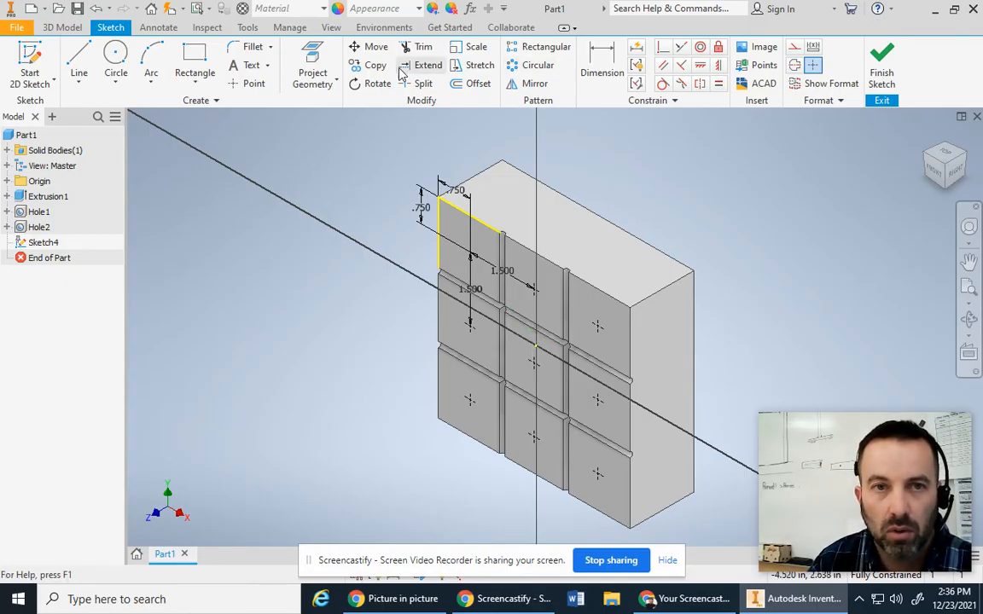
{"action": "left_click", "coordinate": [881, 75]}
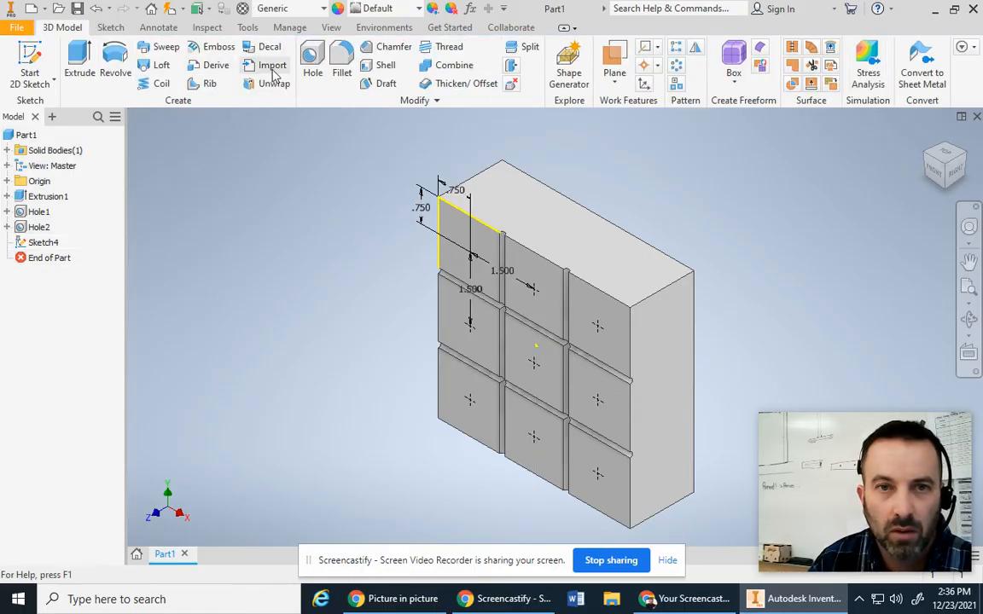
{"action": "left_click", "coordinate": [311, 58]}
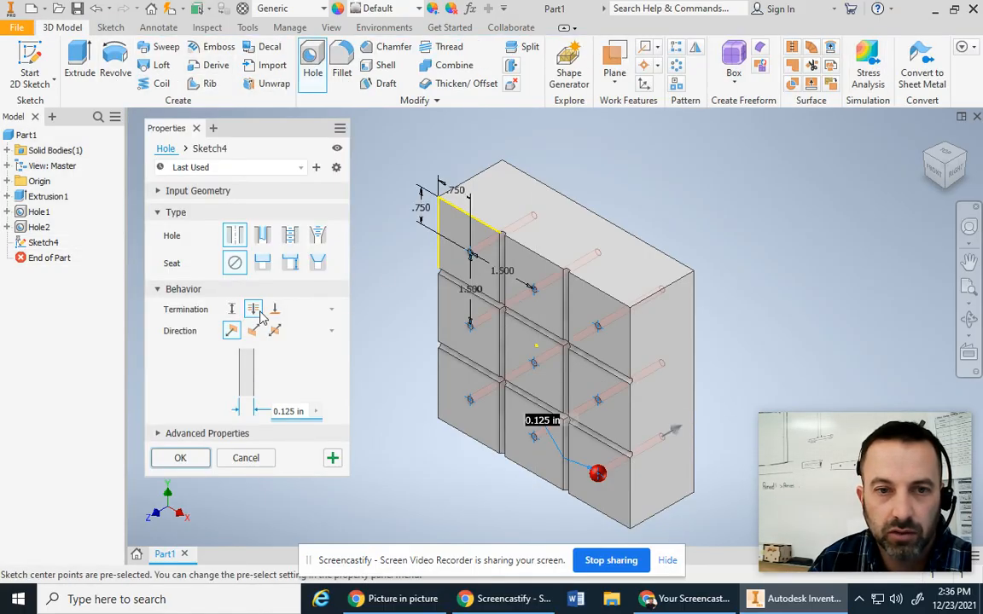
{"action": "left_click", "coordinate": [158, 290]}
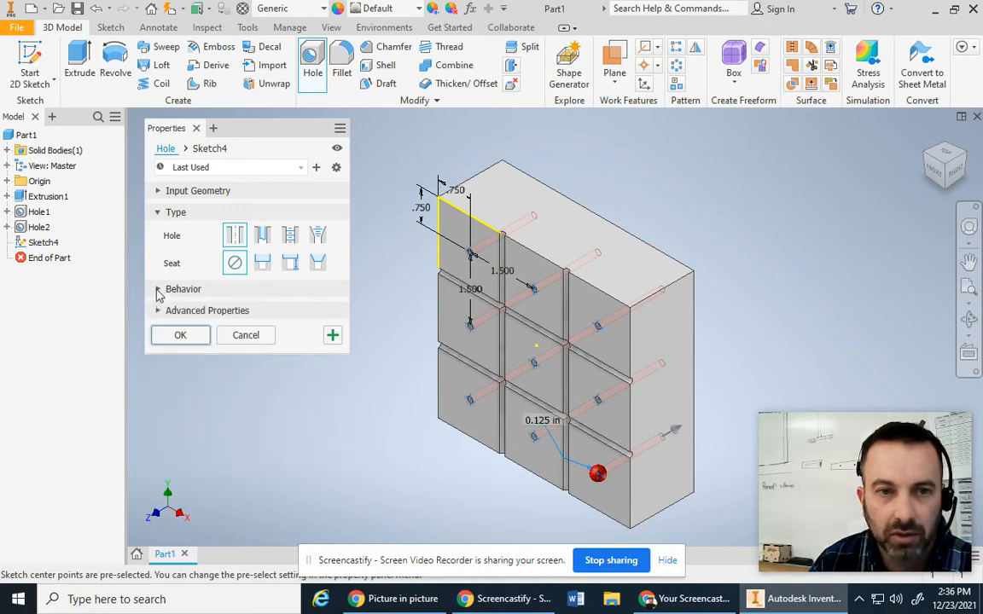
{"action": "left_click", "coordinate": [159, 290]}
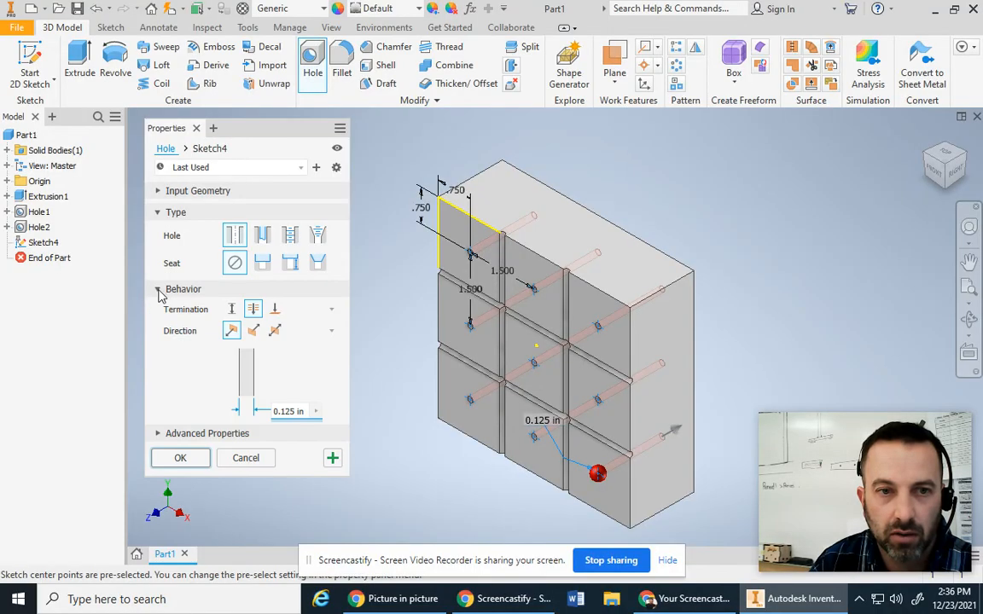
{"action": "left_click", "coordinate": [231, 310]}
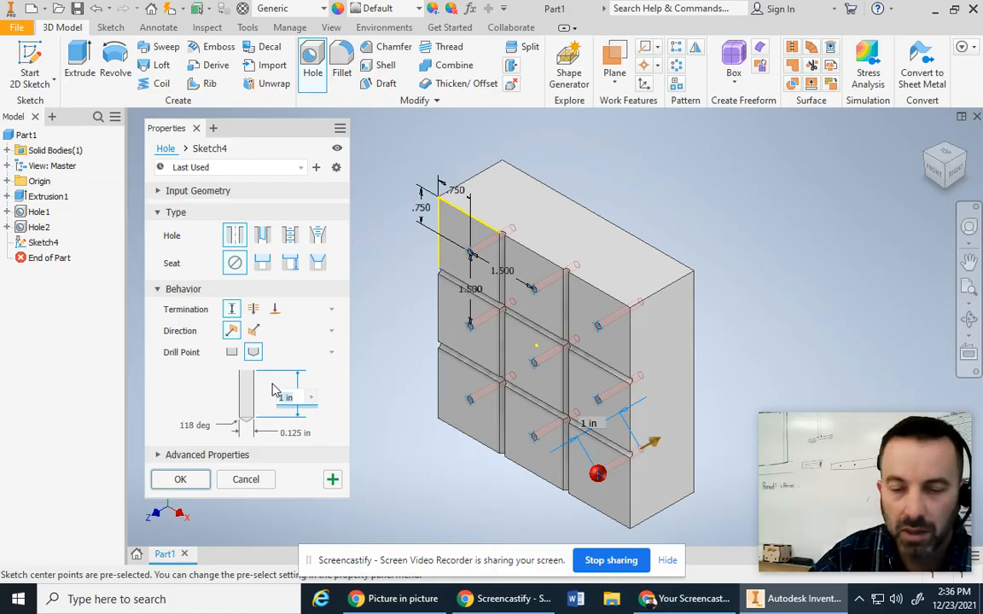
{"action": "left_click", "coordinate": [284, 396]}
{"action": "type", "text": ".25"}
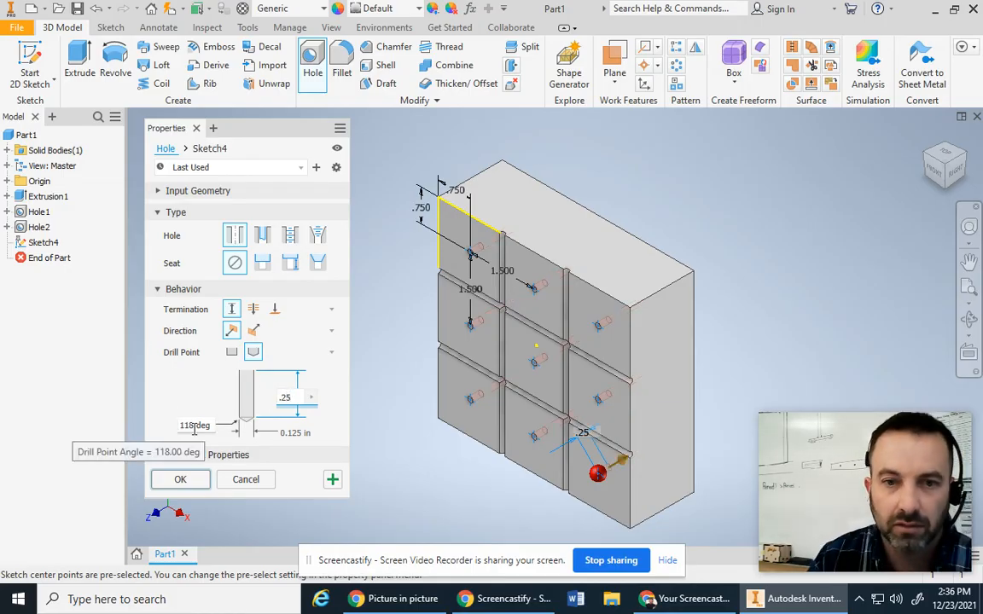
- Set the nine holes' diameter to 0.5 in and create them
{"action": "left_click", "coordinate": [301, 433]}
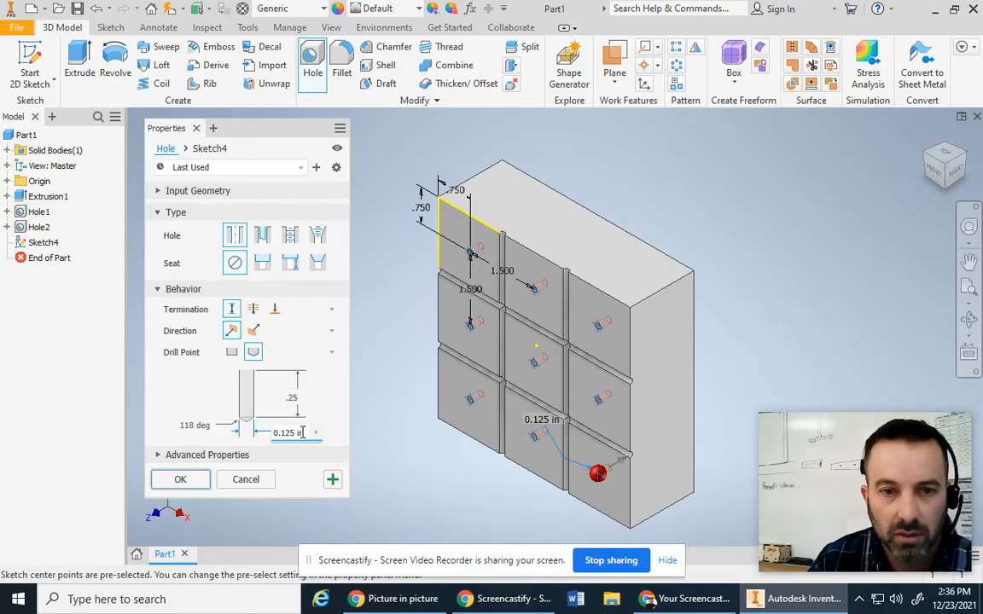
{"action": "key", "text": "BackSpace"}
{"action": "key", "text": "BackSpace"}
{"action": "key", "text": "BackSpace"}
{"action": "key", "text": "BackSpace"}
{"action": "key", "text": "BackSpace"}
{"action": "key", "text": "BackSpace"}
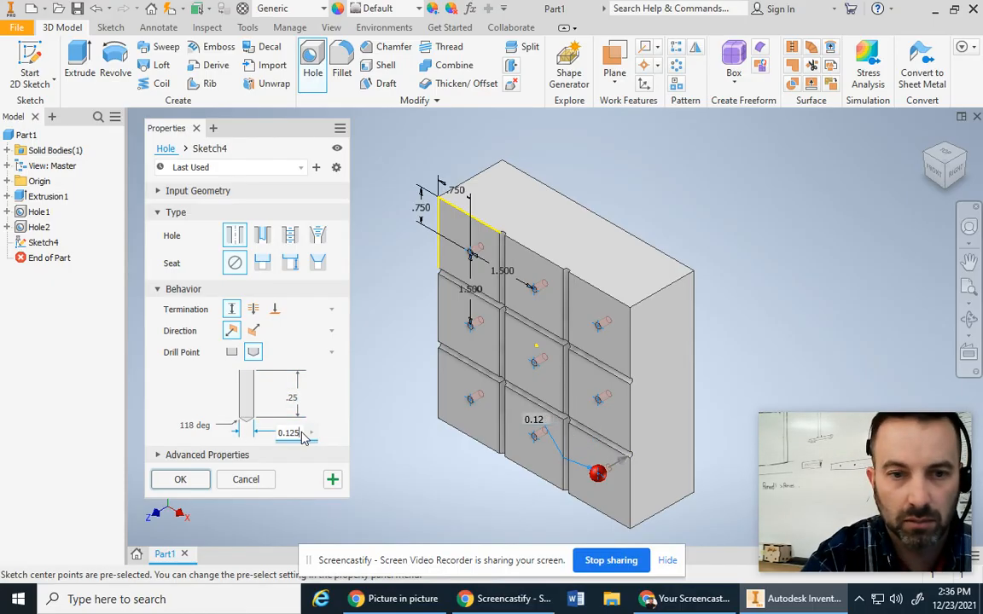
{"action": "type", "text": "5"}
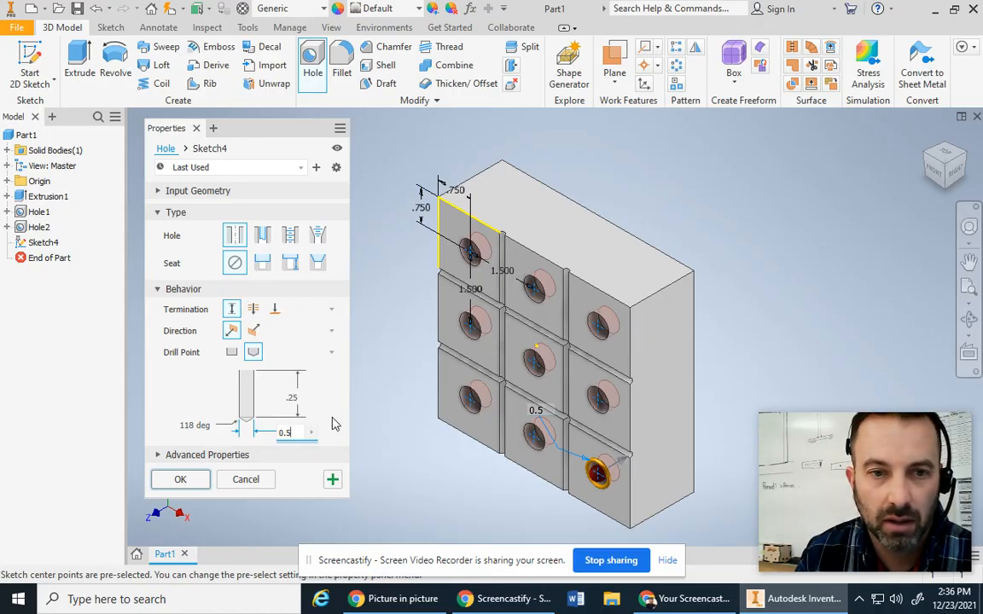
{"action": "left_click", "coordinate": [180, 481]}
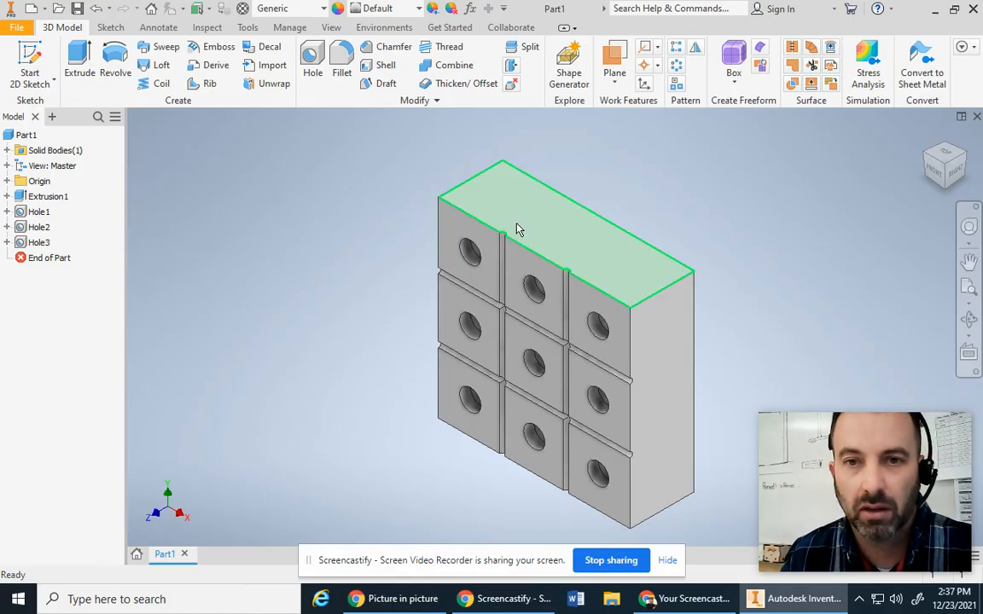
- Start a sketch on the block's top face and place two points, one toward each short end
{"action": "left_click", "coordinate": [542, 215]}
{"action": "right_click", "coordinate": [542, 215]}
{"action": "left_click", "coordinate": [553, 258]}
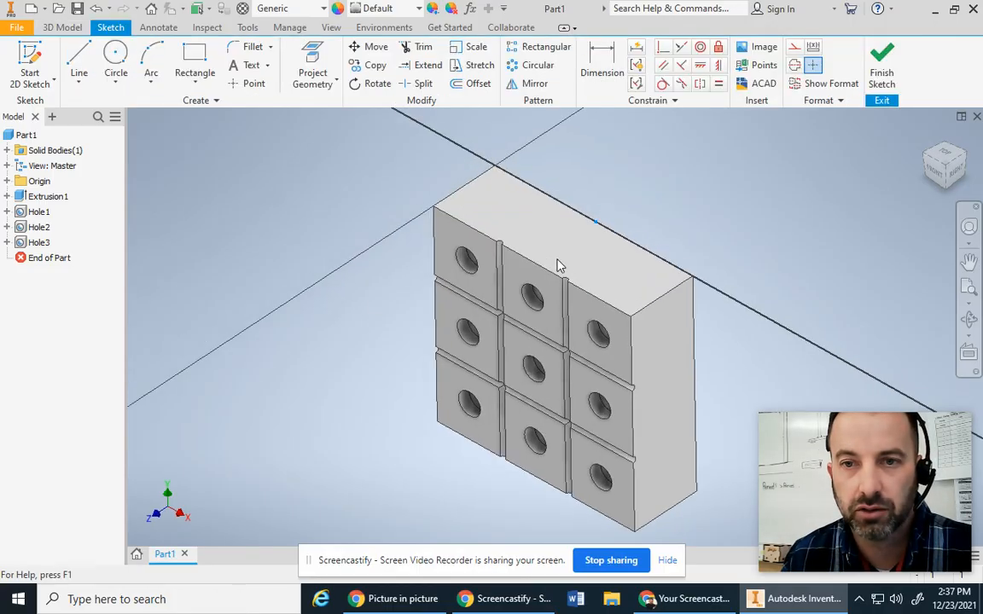
{"action": "left_click", "coordinate": [252, 84]}
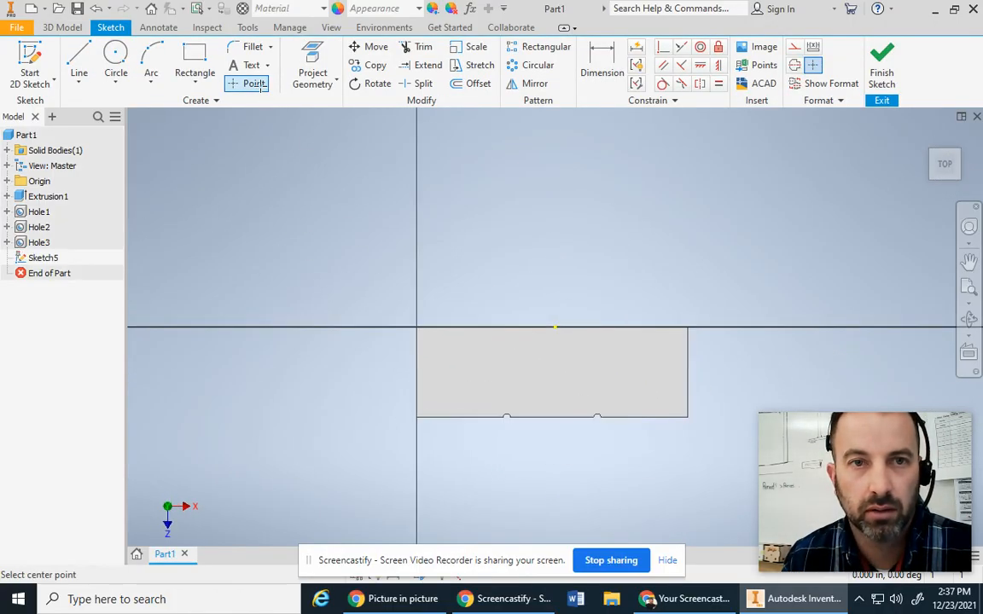
{"action": "left_click", "coordinate": [464, 369]}
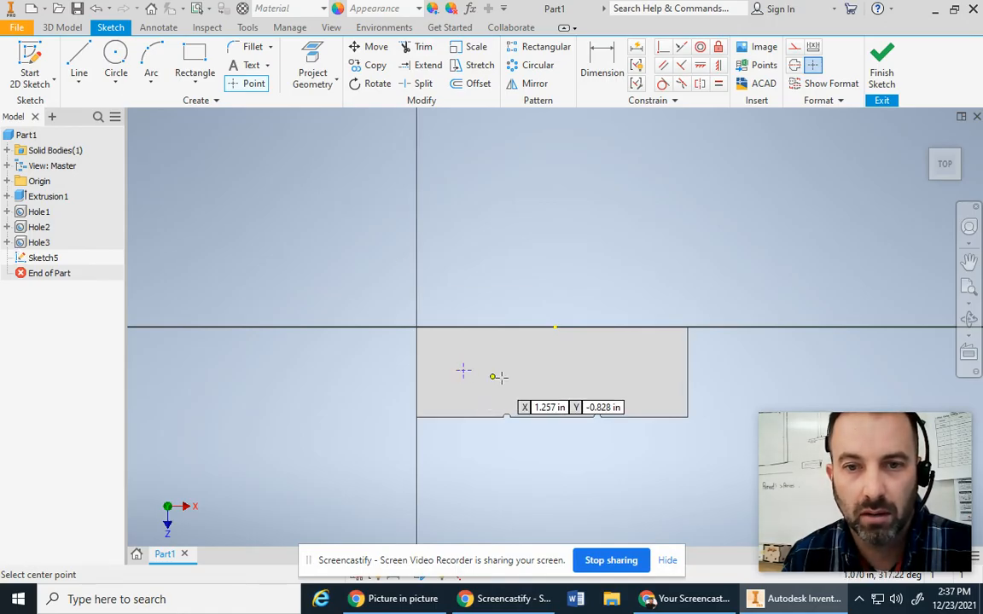
{"action": "left_click", "coordinate": [641, 370]}
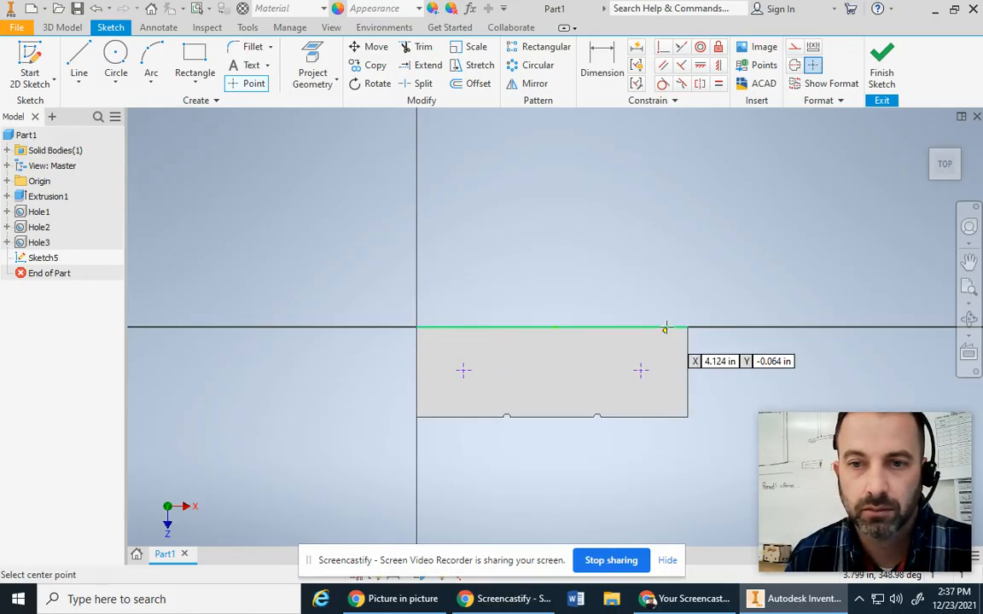
- Dimension the left point on the top face 0.75 in from the block's left edge
{"action": "left_click", "coordinate": [611, 66]}
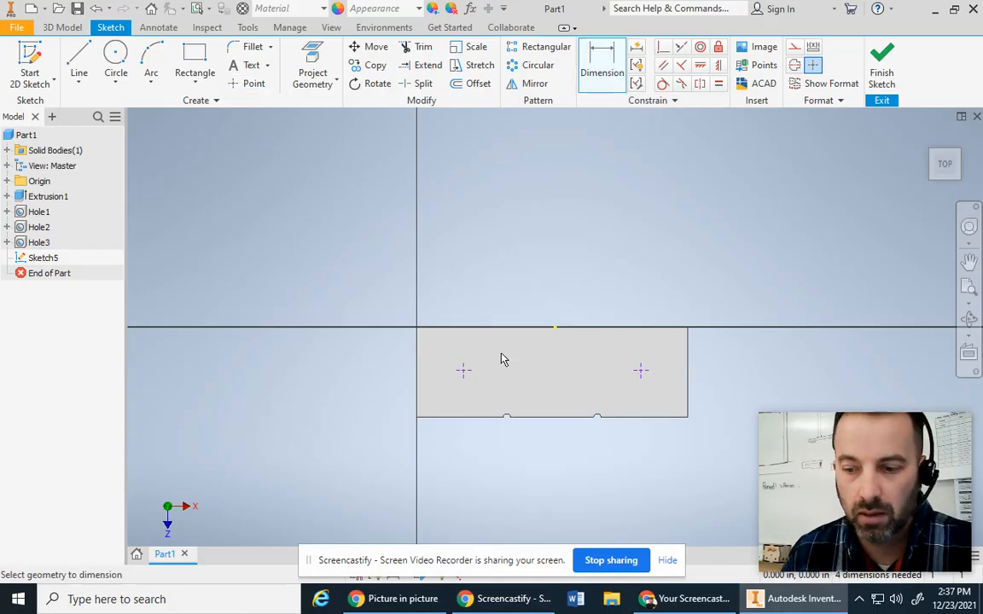
{"action": "scroll", "coordinate": [501, 359], "scroll_direction": "up", "scroll_amount": 5}
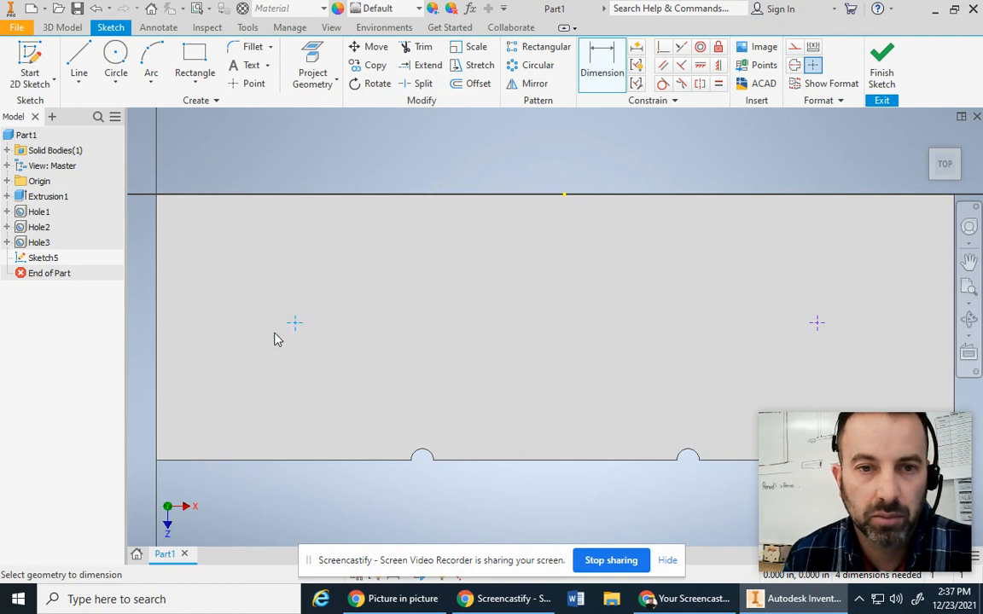
{"action": "left_click", "coordinate": [157, 331]}
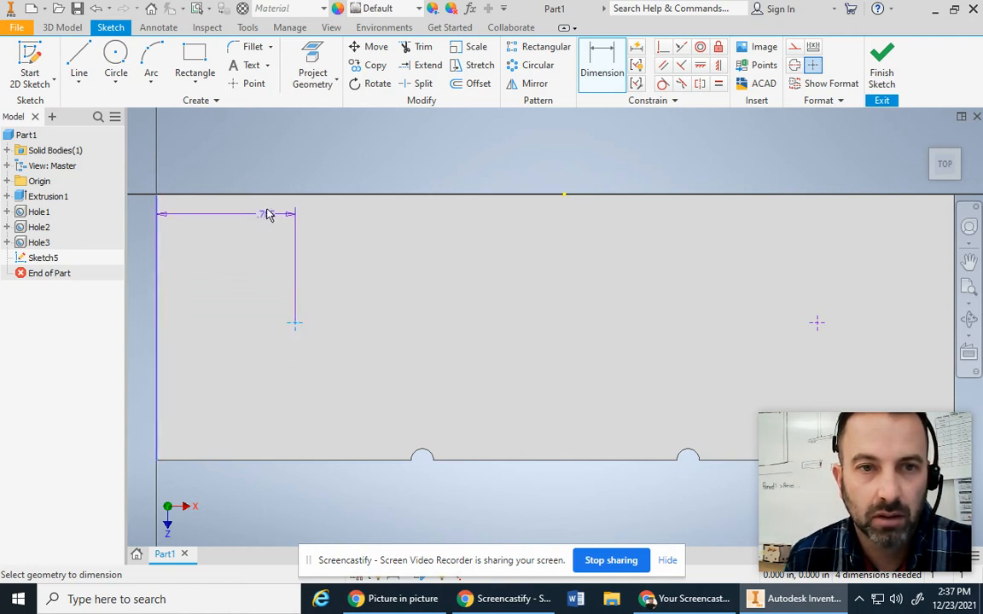
{"action": "left_click", "coordinate": [231, 168]}
{"action": "type", "text": ".75"}
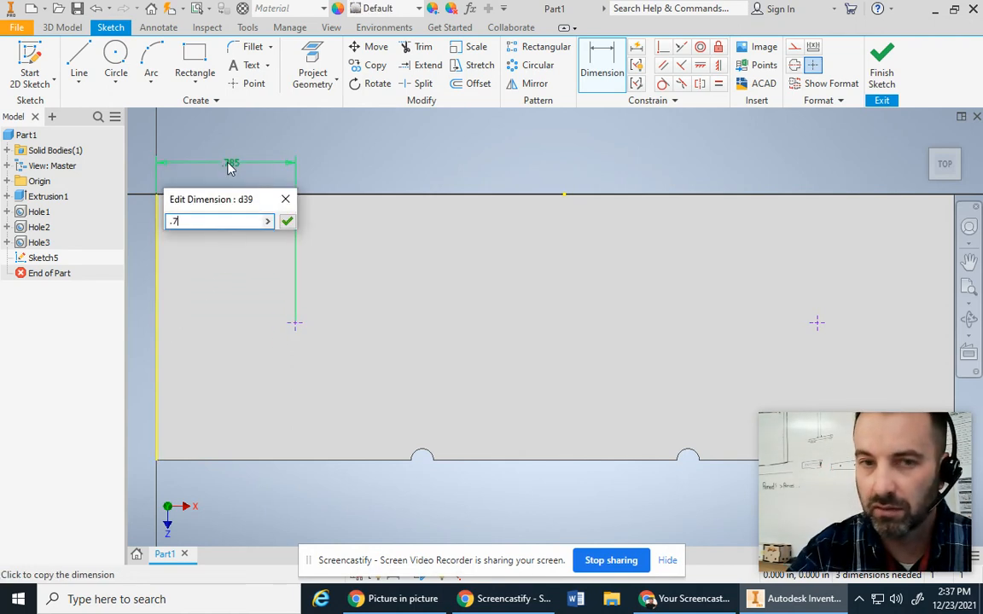
{"action": "key", "text": "Return"}
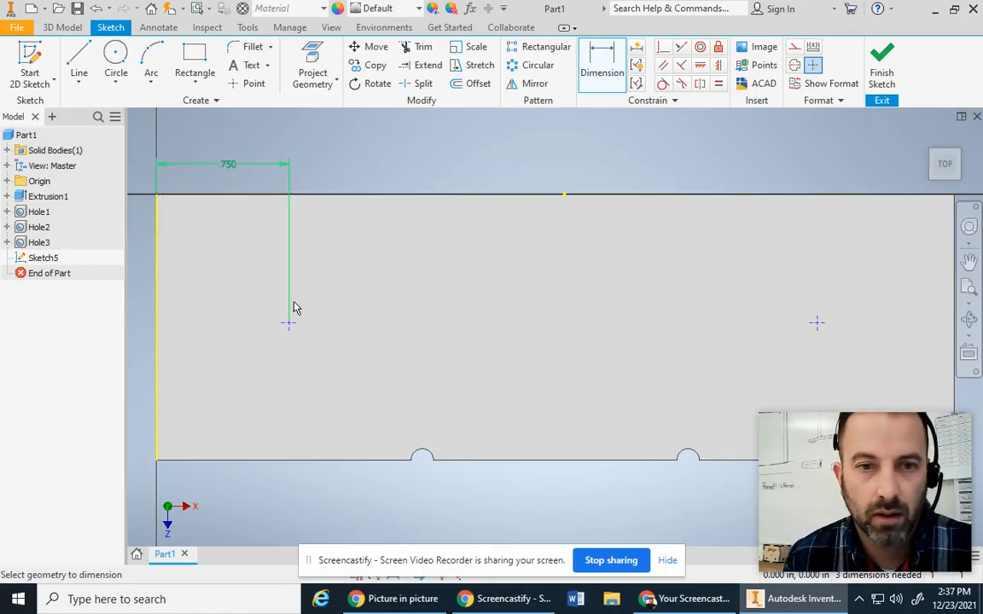
- Dimension the left point on the top face 0.75 in from the block's rear edge
{"action": "left_click", "coordinate": [243, 194]}
{"action": "left_click", "coordinate": [142, 263]}
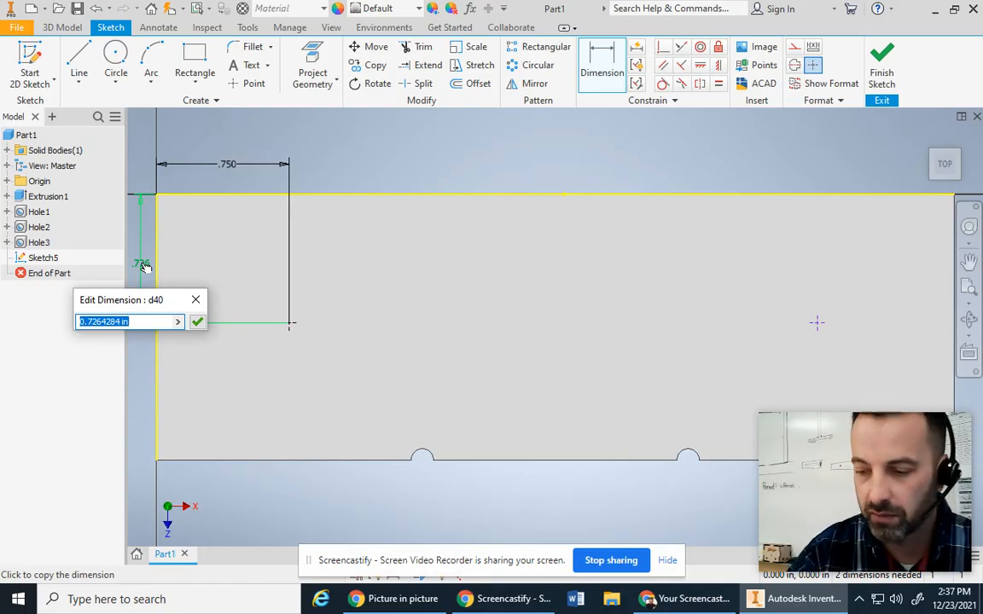
{"action": "type", "text": ".75"}
{"action": "key", "text": "Return"}
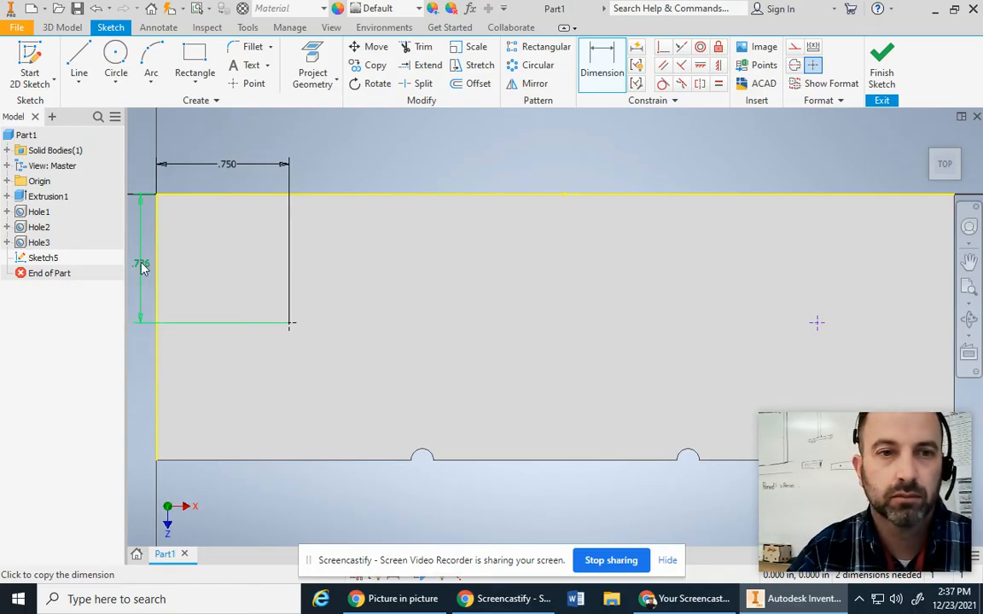
- Dimension the right point on the top face 0.75 in from the block's right edge
{"action": "scroll", "coordinate": [385, 298], "scroll_direction": "down", "scroll_amount": 3}
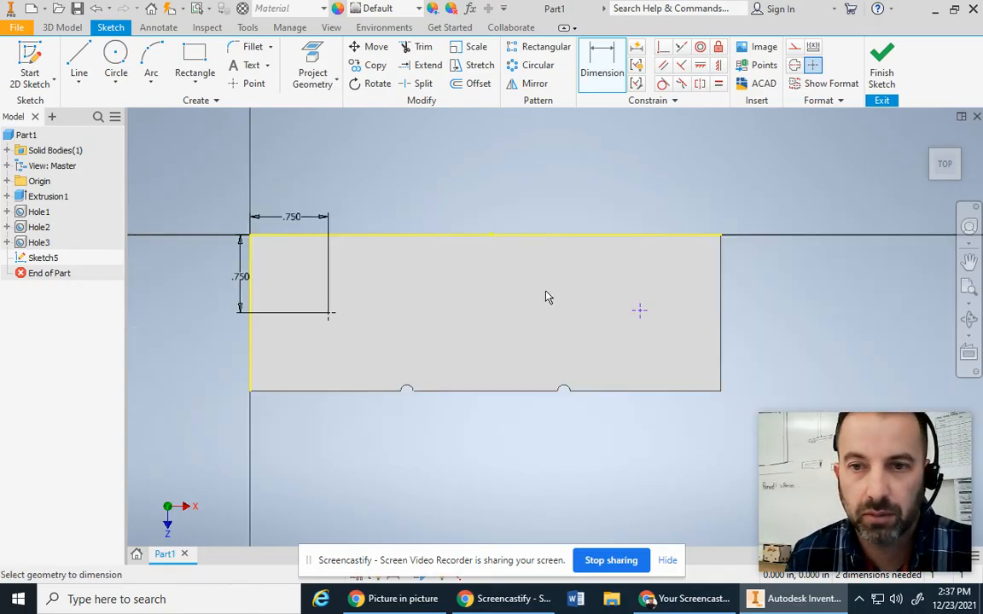
{"action": "left_click", "coordinate": [721, 314]}
{"action": "left_click", "coordinate": [640, 311]}
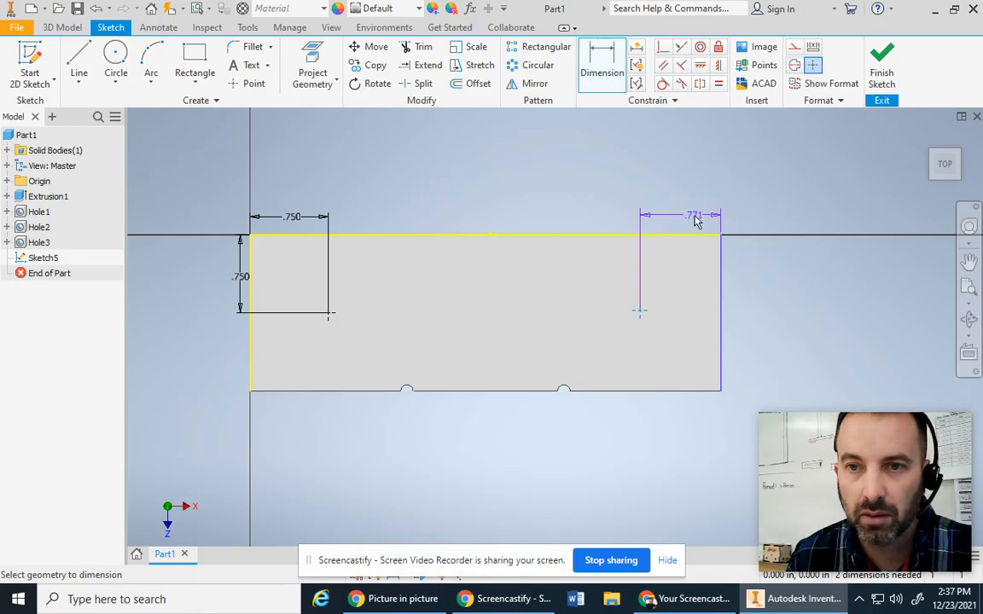
{"action": "left_click", "coordinate": [682, 219]}
{"action": "type", "text": ".75"}
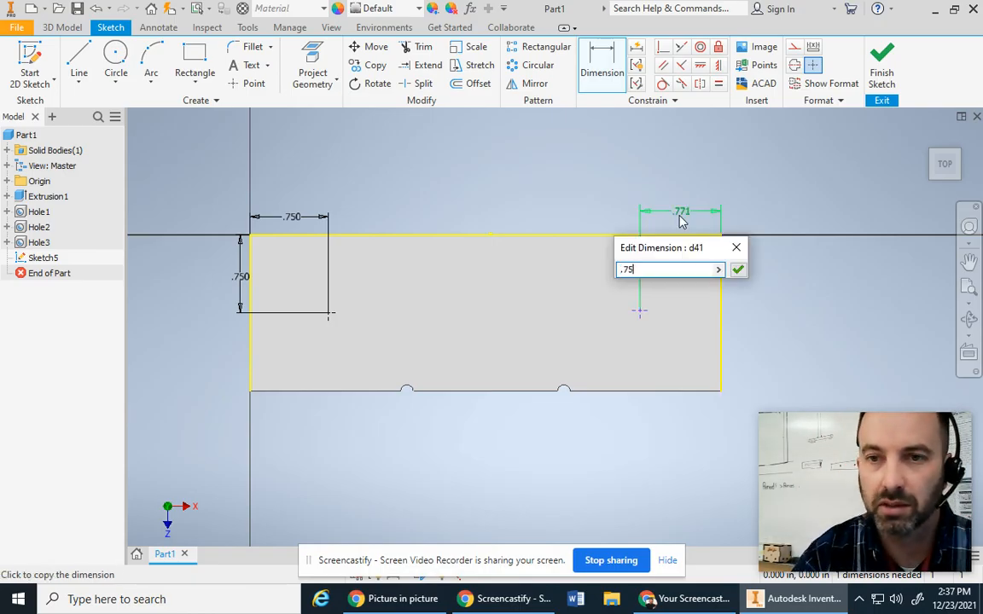
{"action": "key", "text": "Return"}
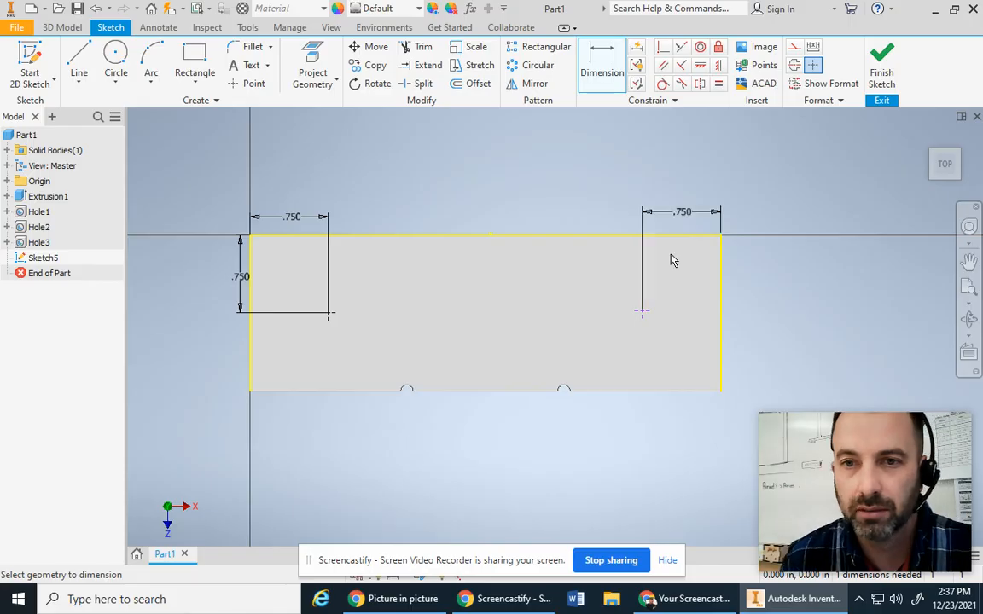
- Dimension the right point on the top face 0.75 in from the block's rear edge
{"action": "left_click", "coordinate": [645, 312]}
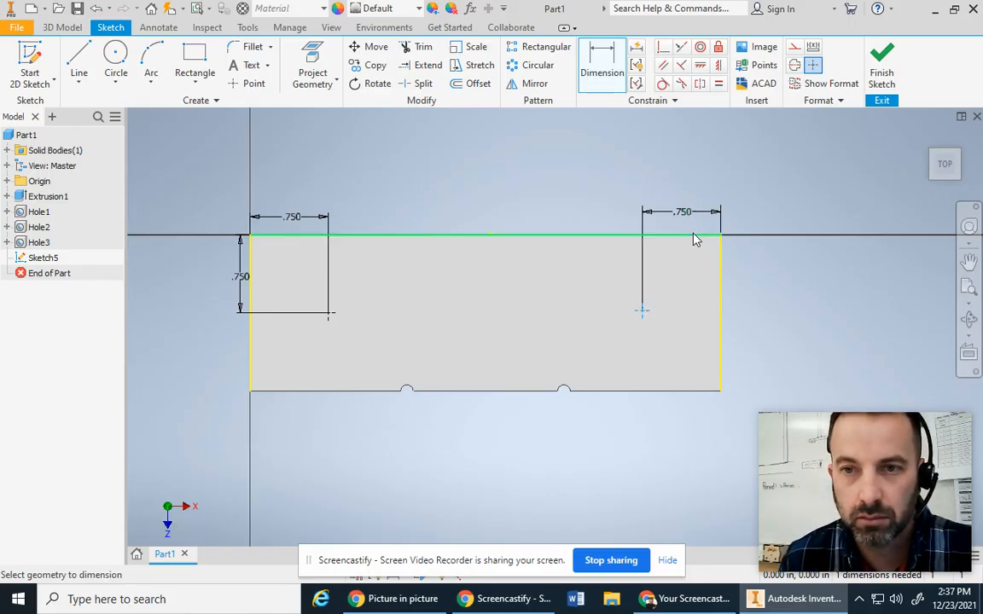
{"action": "left_click", "coordinate": [695, 236]}
{"action": "left_click", "coordinate": [744, 279]}
{"action": "type", "text": "."}
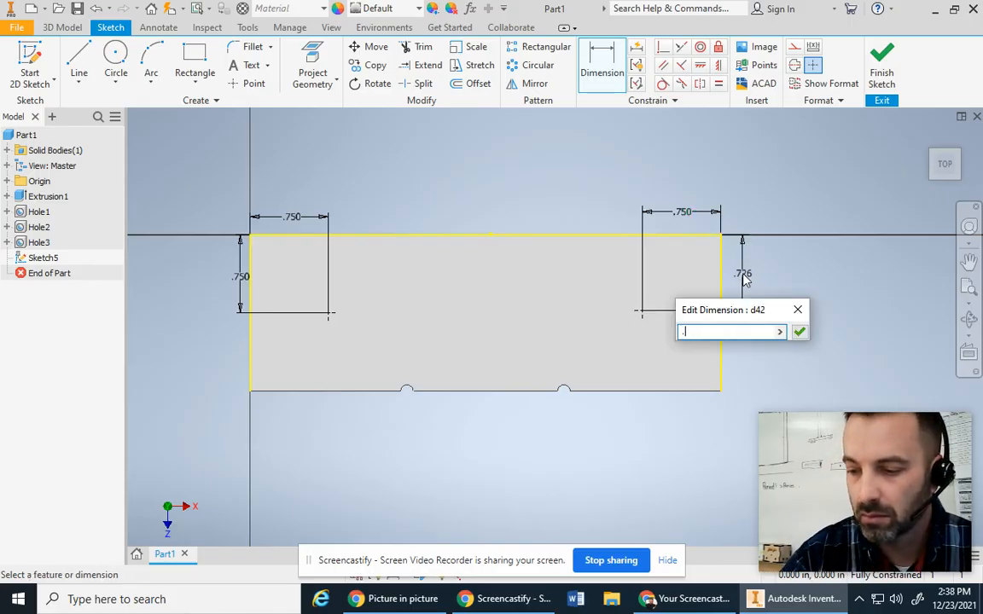
{"action": "type", "text": "75"}
{"action": "key", "text": "Return"}
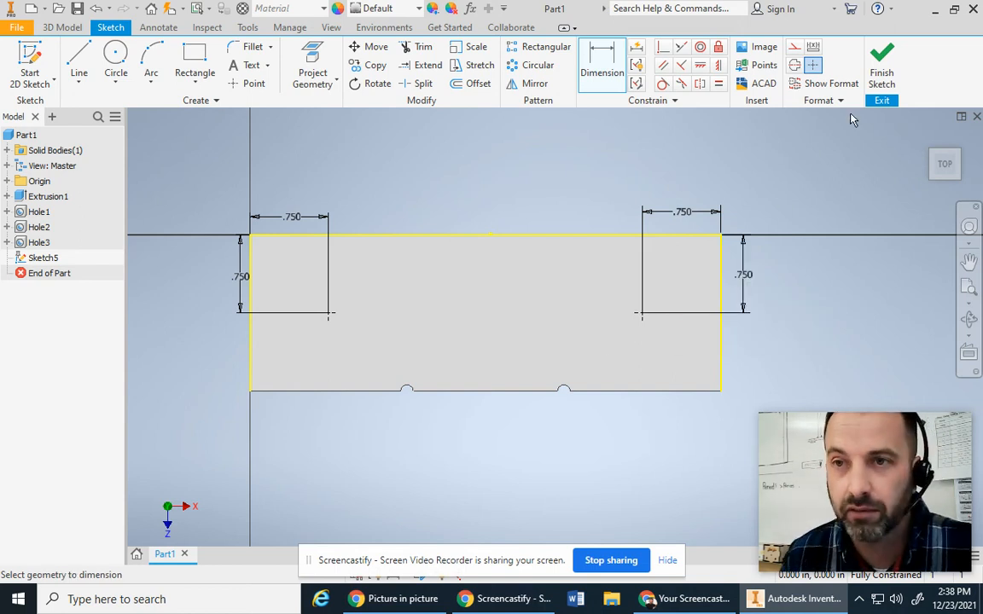
- Finish the sketch and set up holes at the two top-face points with a depth of 4 in
{"action": "left_click", "coordinate": [881, 69]}
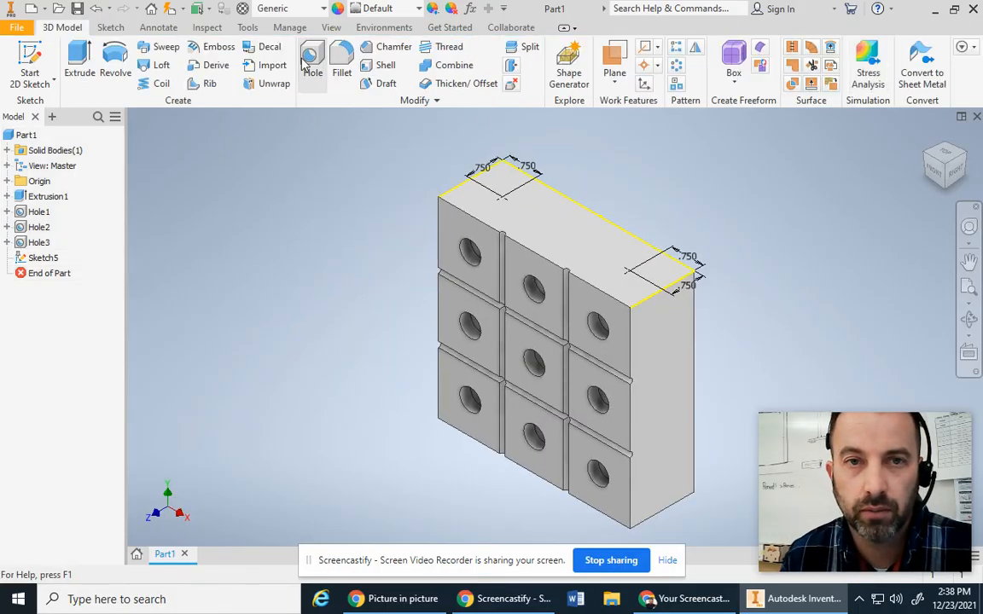
{"action": "left_click", "coordinate": [309, 70]}
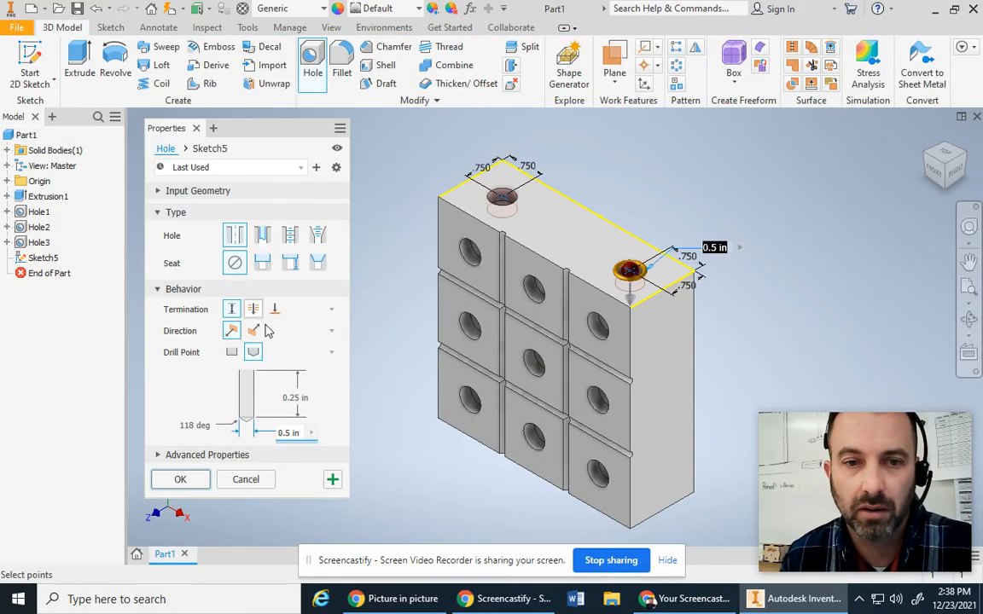
{"action": "left_click", "coordinate": [295, 398]}
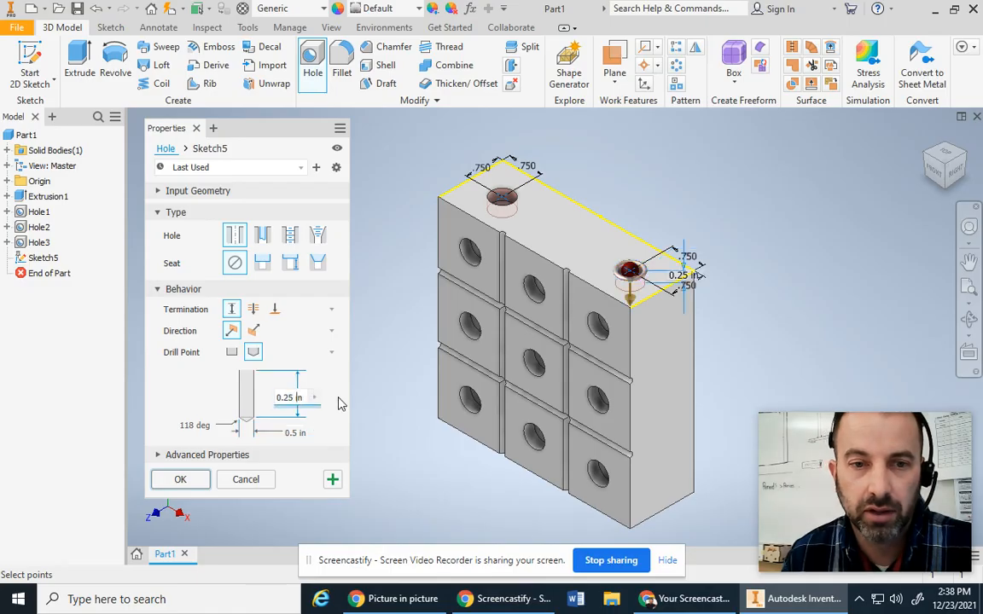
{"action": "key", "text": "BackSpace"}
{"action": "key", "text": "BackSpace"}
{"action": "key", "text": "BackSpace"}
{"action": "key", "text": "BackSpace"}
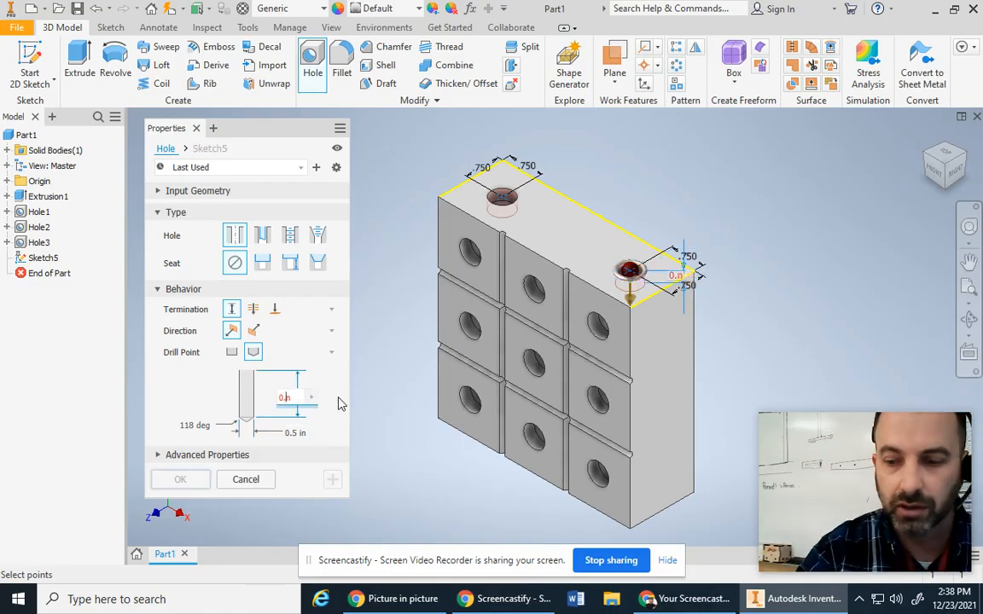
{"action": "key", "text": "BackSpace"}
{"action": "key", "text": "BackSpace"}
{"action": "key", "text": "BackSpace"}
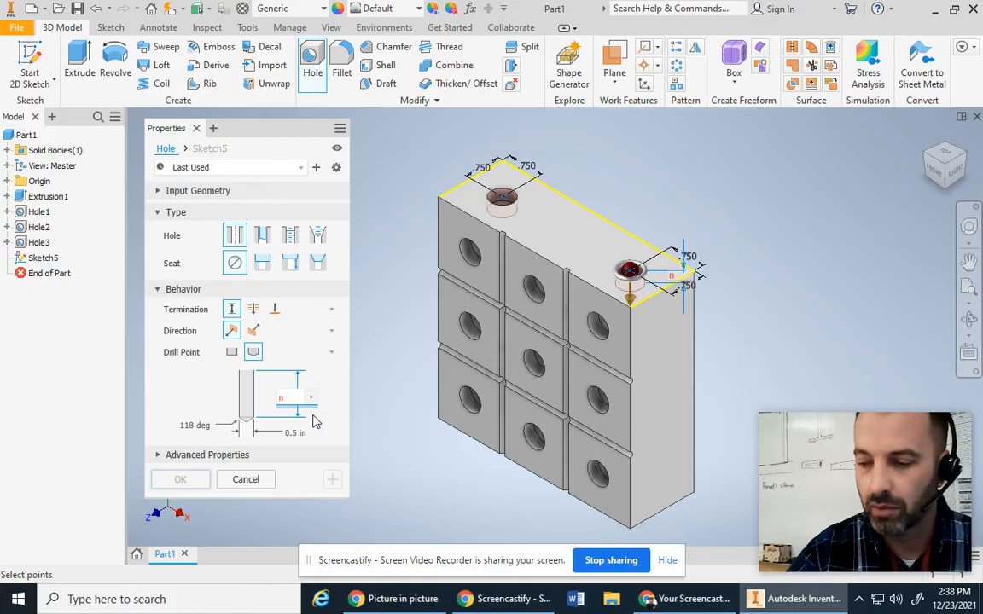
{"action": "type", "text": "4"}
{"action": "key", "text": "Delete"}
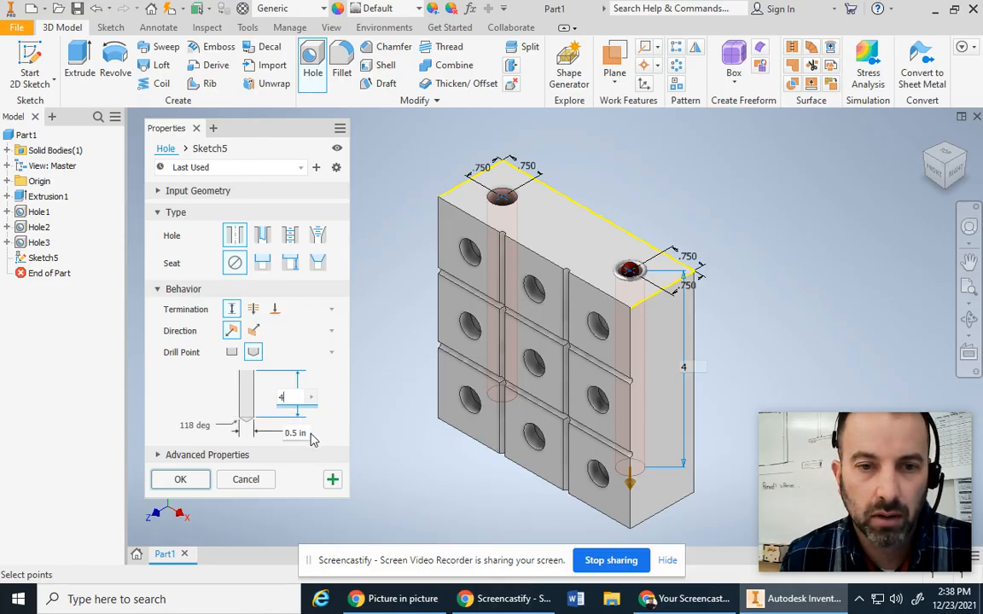
- Set the diameter of the two top-face holes to 0.625 in and create them
{"action": "left_click", "coordinate": [311, 435]}
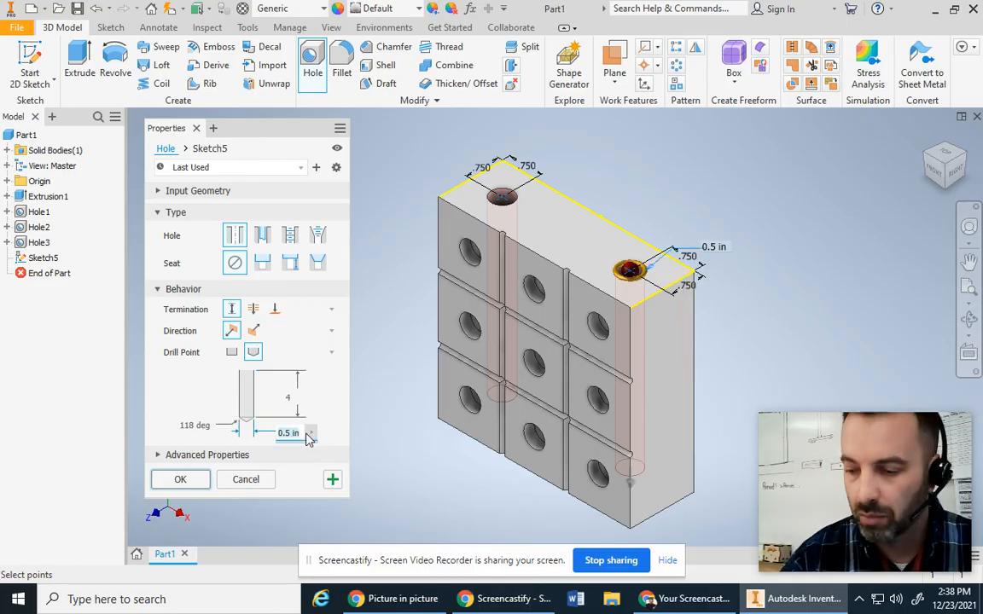
{"action": "type", "text": ".625"}
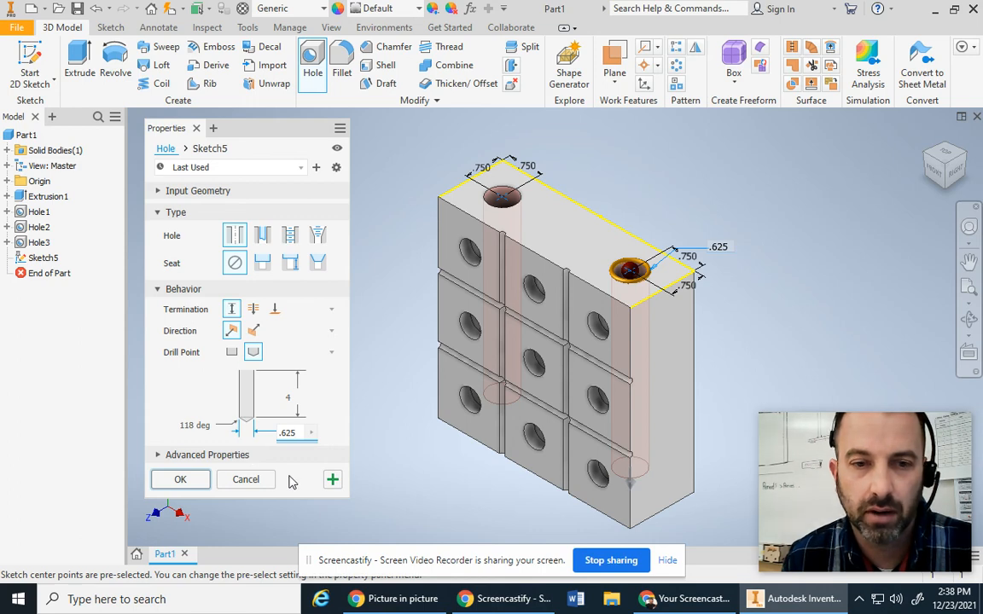
{"action": "left_click", "coordinate": [204, 480]}
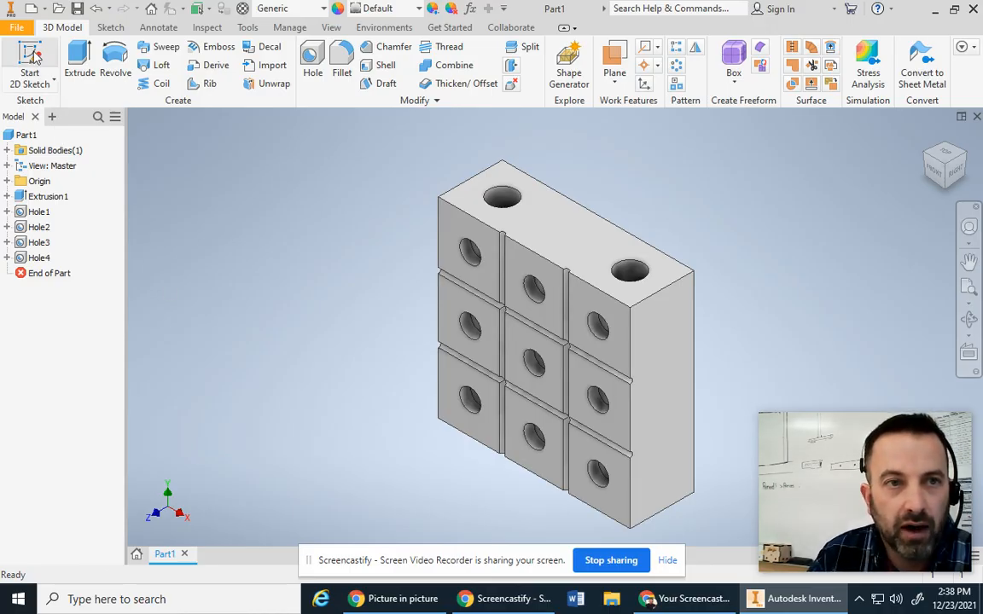
- Start saving the part under a new name and choose the Inventor folder inside Documents as its location
{"action": "left_click", "coordinate": [16, 27]}
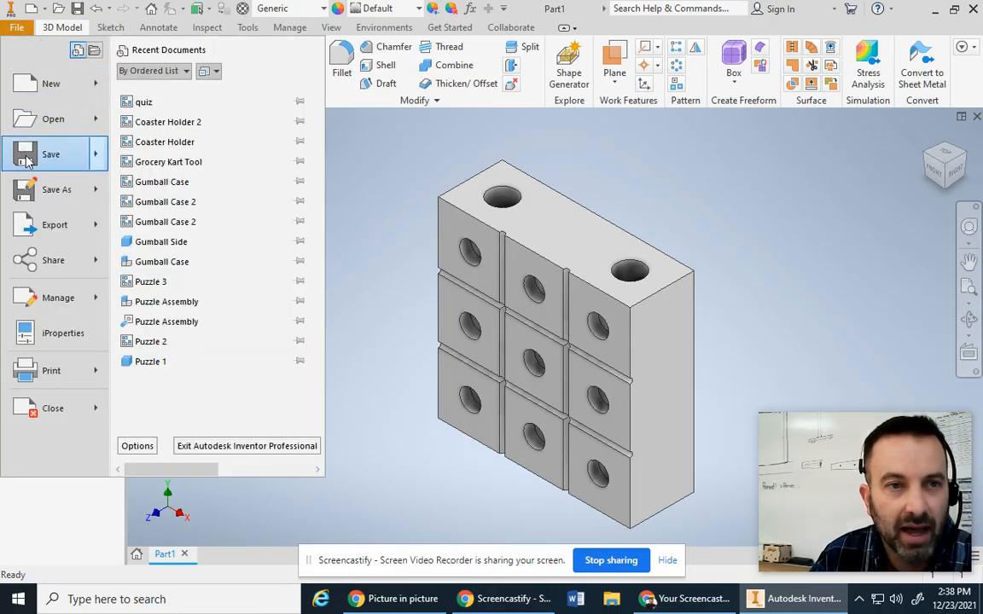
{"action": "left_click", "coordinate": [45, 194]}
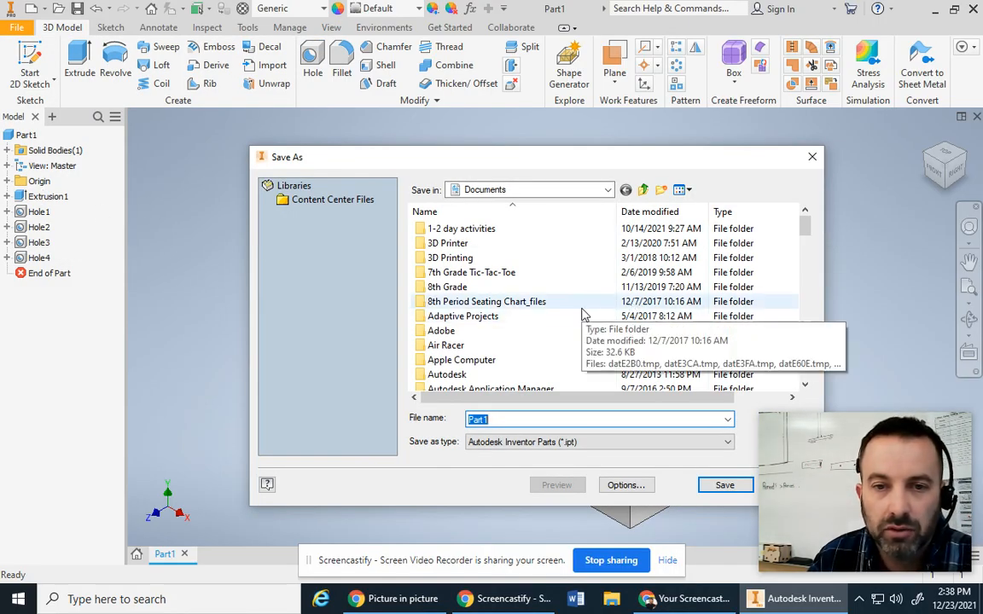
{"action": "scroll", "coordinate": [584, 314], "scroll_direction": "down", "scroll_amount": 5}
{"action": "scroll", "coordinate": [579, 313], "scroll_direction": "down", "scroll_amount": 3}
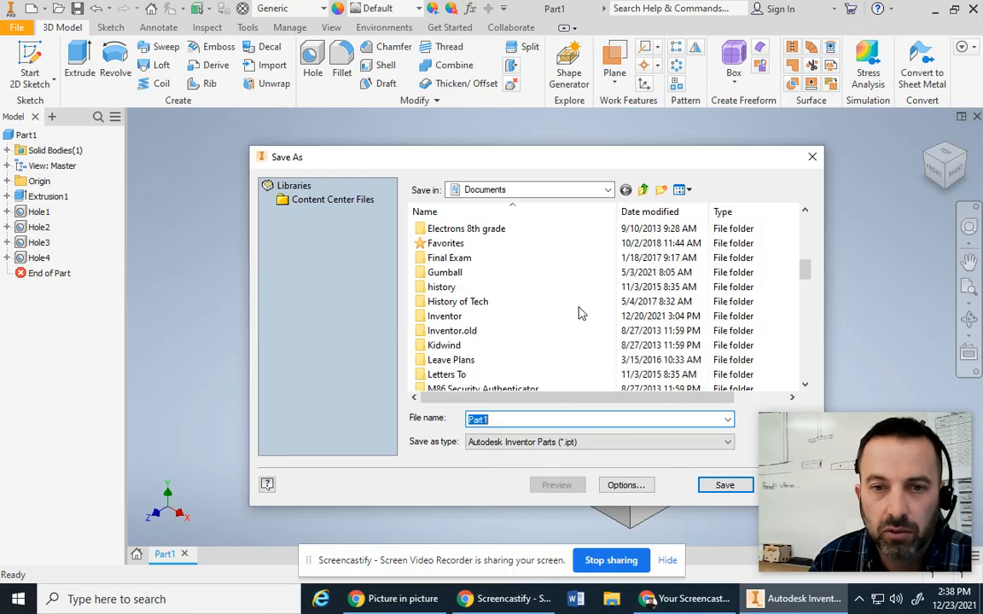
{"action": "double_click", "coordinate": [444, 317]}
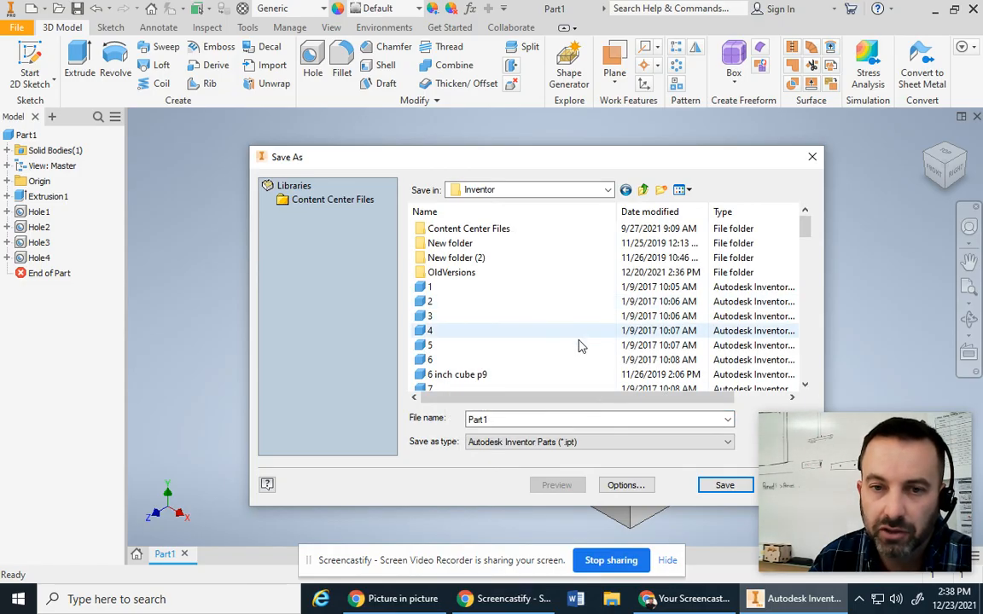
- Name the part file TTT and save it as an Inventor part
{"action": "double_click", "coordinate": [520, 419]}
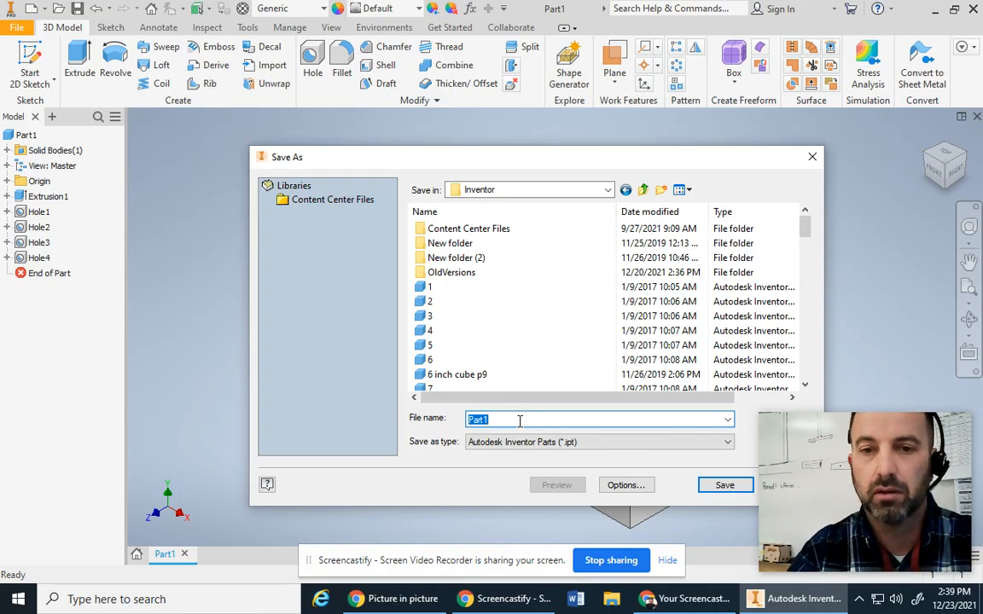
{"action": "key", "text": "BackSpace"}
{"action": "type", "text": "T"}
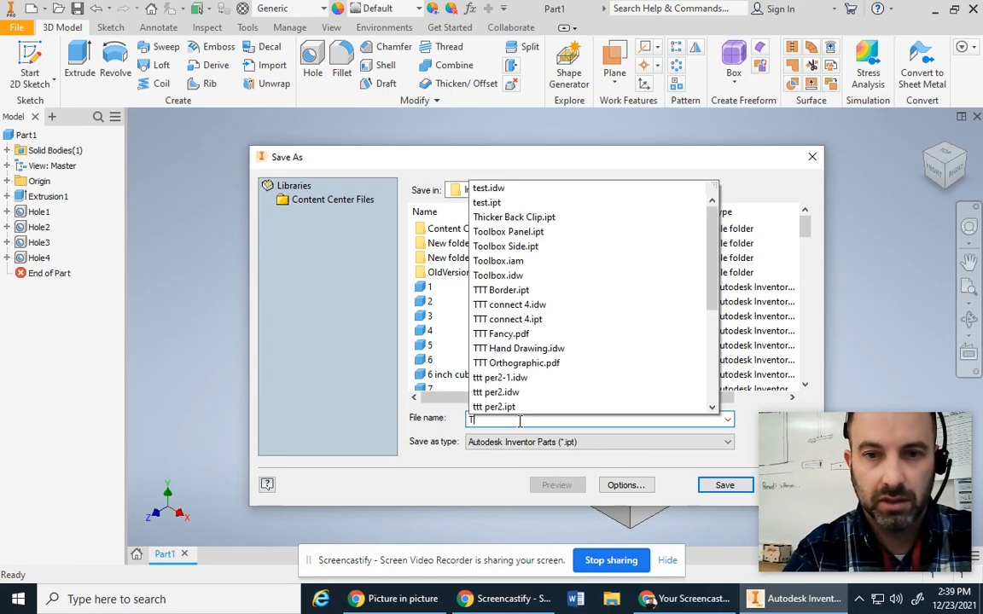
{"action": "type", "text": "TT"}
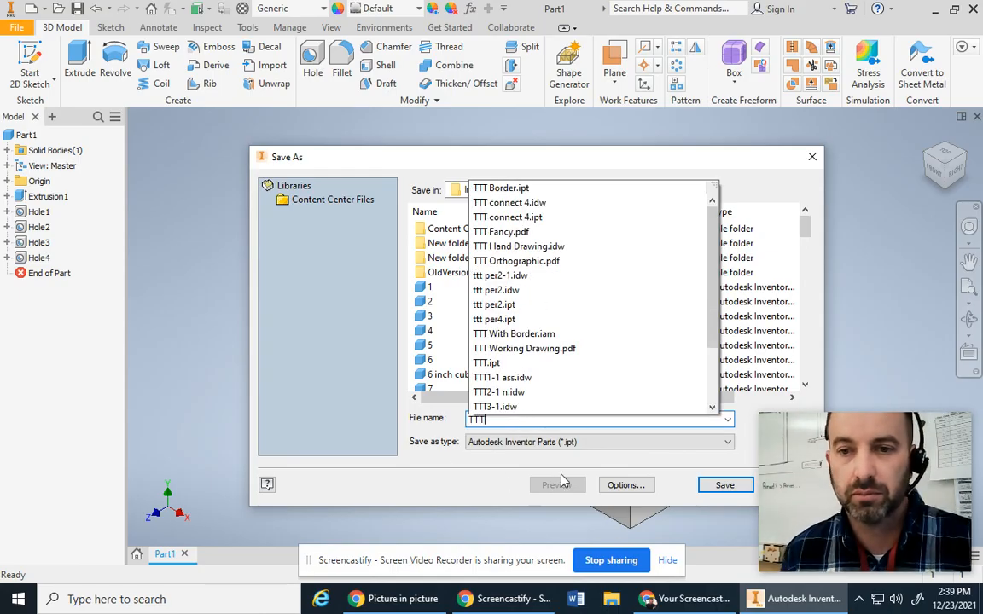
{"action": "left_click", "coordinate": [688, 498]}
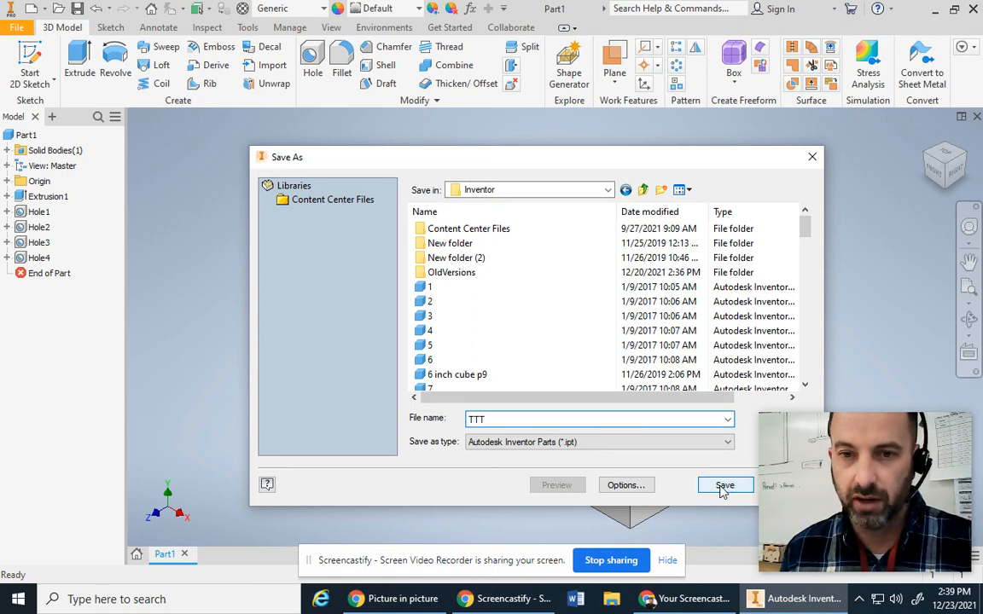